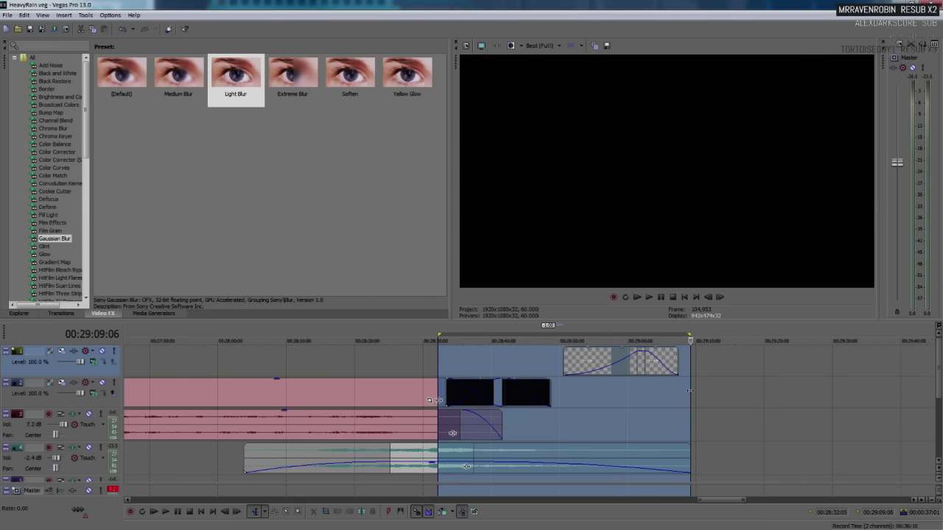
scroll(690, 391, "down", 10)
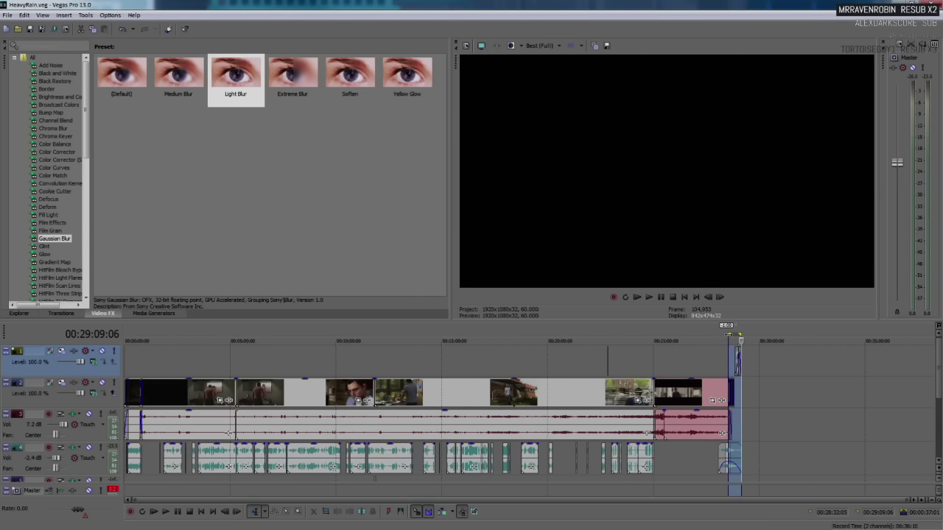
Step: Select the whole HeavyRain timeline and place the playhead near the start at the menu clip
left_click_drag(739, 361, 126, 362)
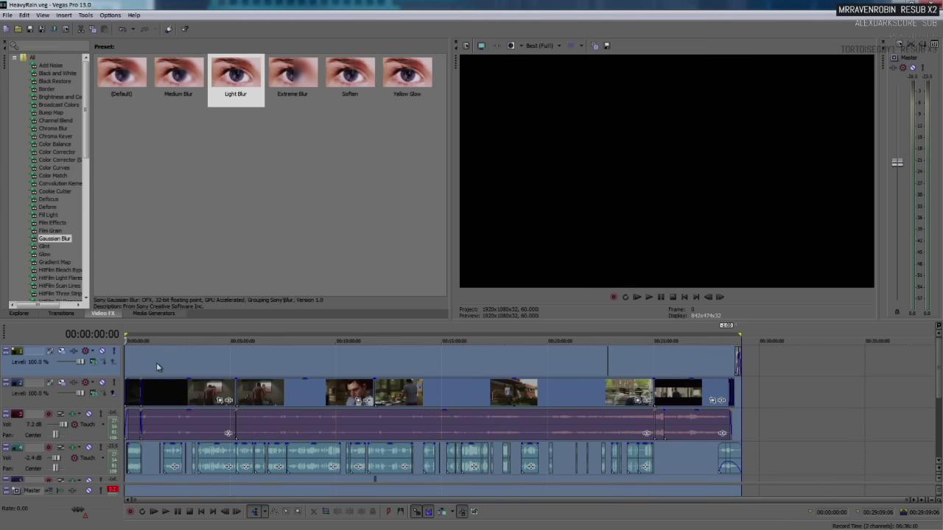
left_click(129, 362)
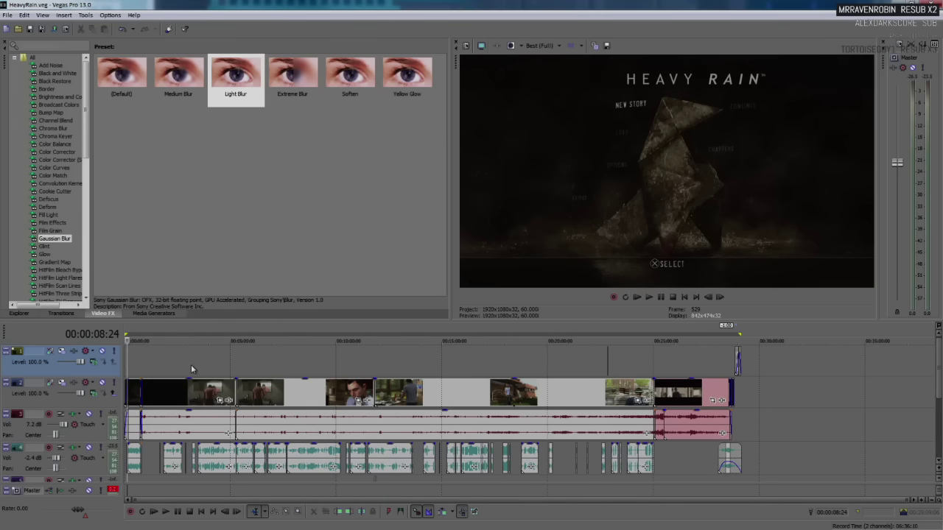
scroll(206, 379, "up", 3)
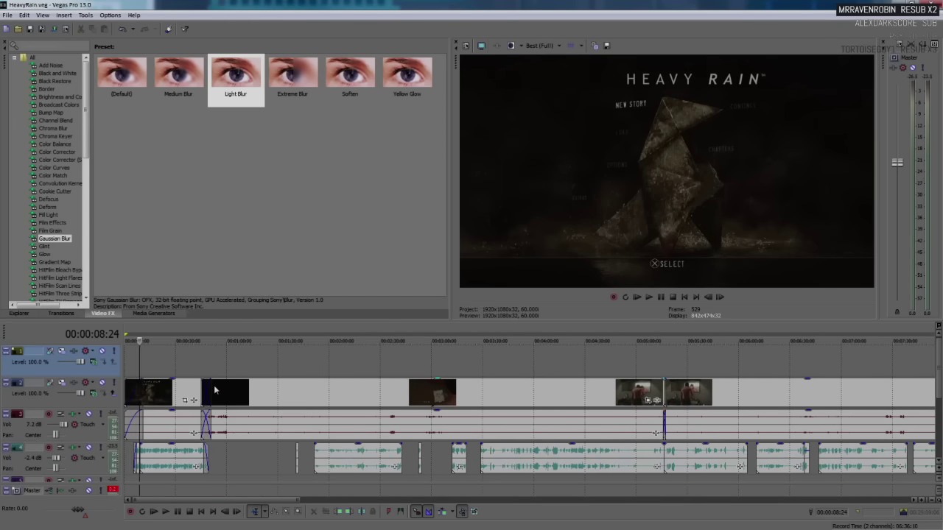
scroll(214, 385, "up", 2)
scroll(215, 390, "up", 2)
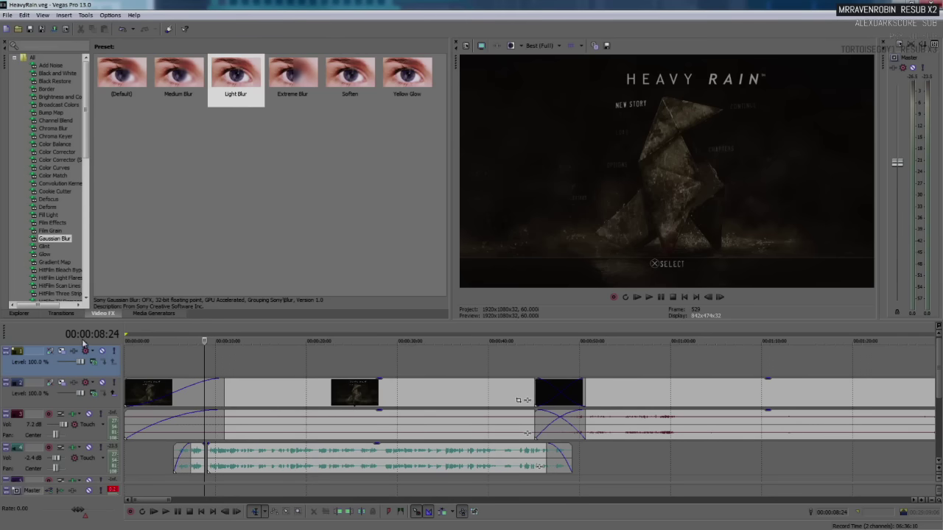
Step: Move the playhead to the scene cut around 11:48
left_click(128, 361)
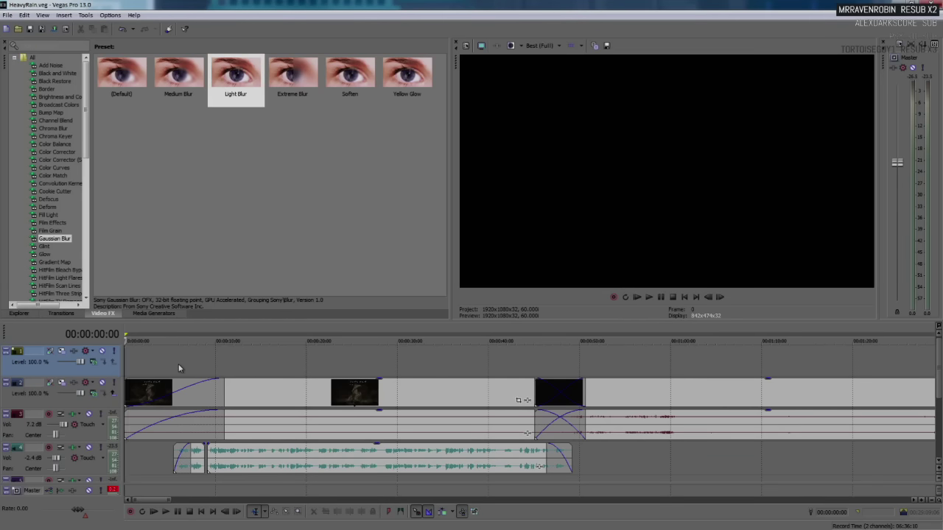
scroll(178, 368, "down", 3)
scroll(180, 368, "down", 3)
scroll(506, 402, "down", 3)
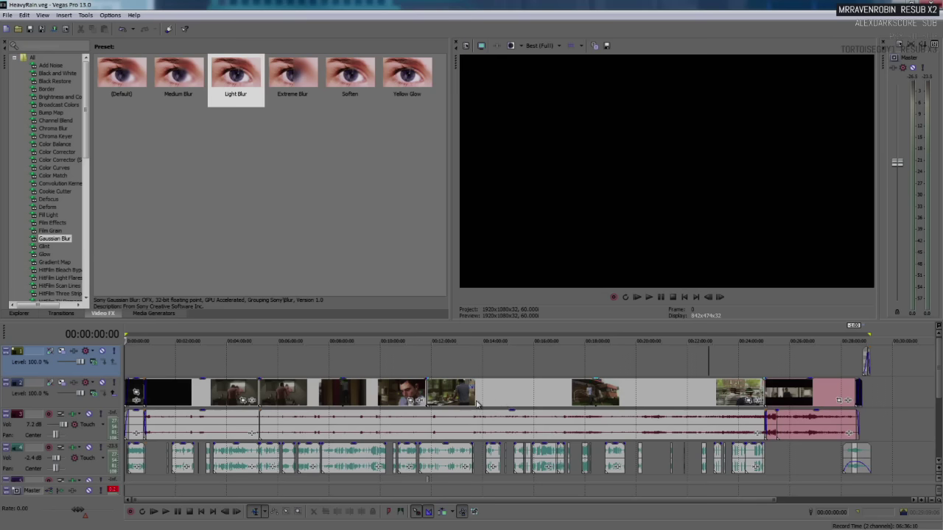
left_click(427, 365)
scroll(505, 382, "up", 5)
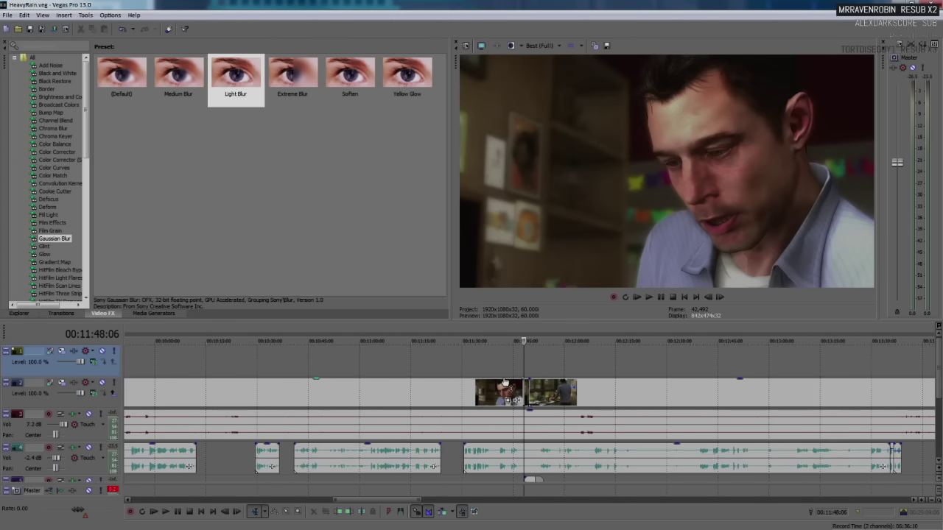
scroll(505, 382, "down", 3)
scroll(506, 382, "down", 3)
left_click(753, 340)
left_click(375, 367)
scroll(536, 358, "up", 6)
Step: Mark a loop region around the kitchen-scene cut and play it from the loop start
left_click_drag(513, 338, 548, 339)
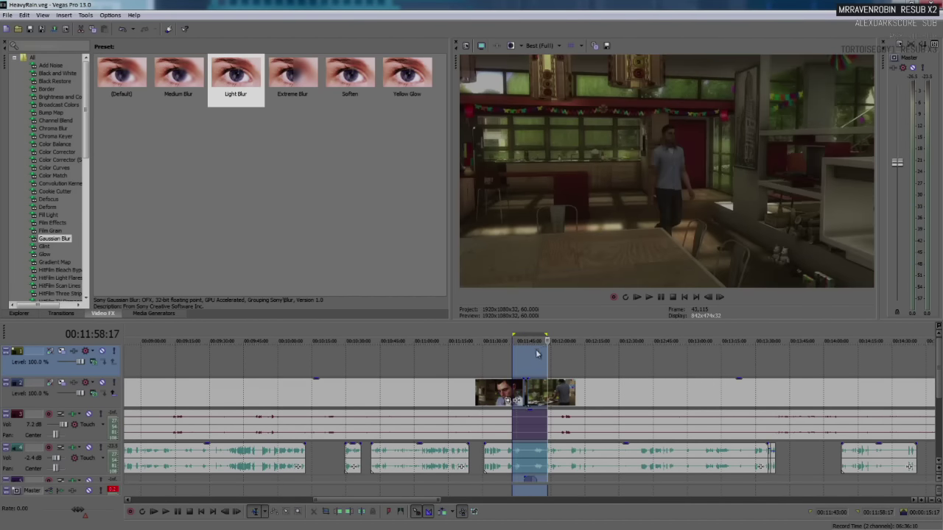
left_click(517, 361)
scroll(579, 364, "up", 4)
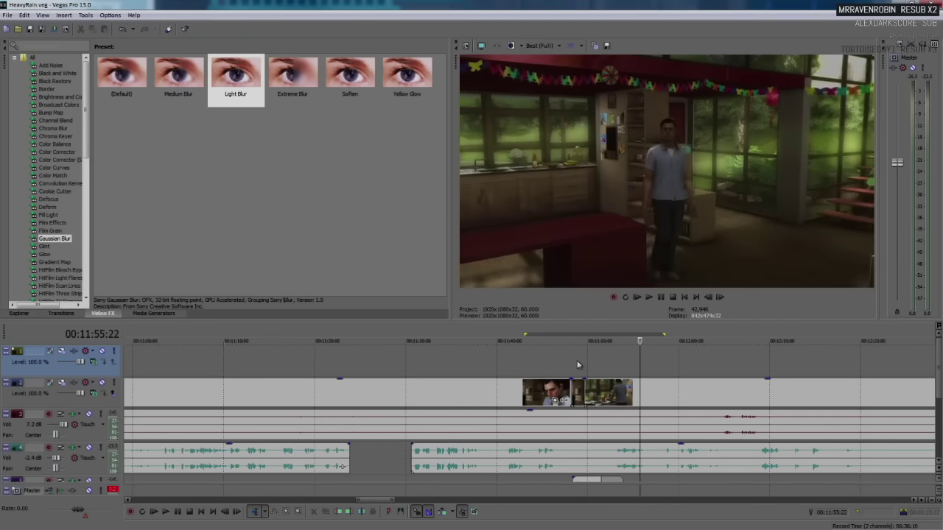
left_click(578, 364)
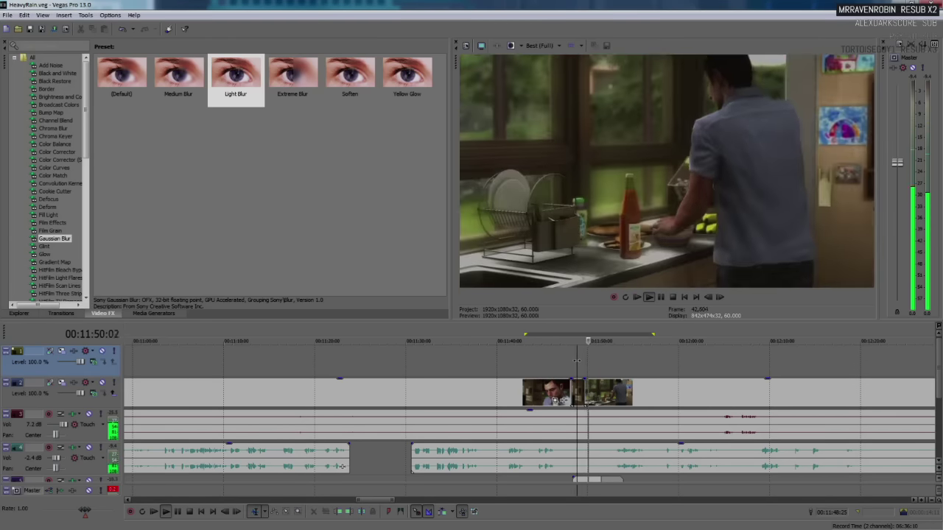
Step: Stop playback, then briefly replay from just before the cut
key("space")
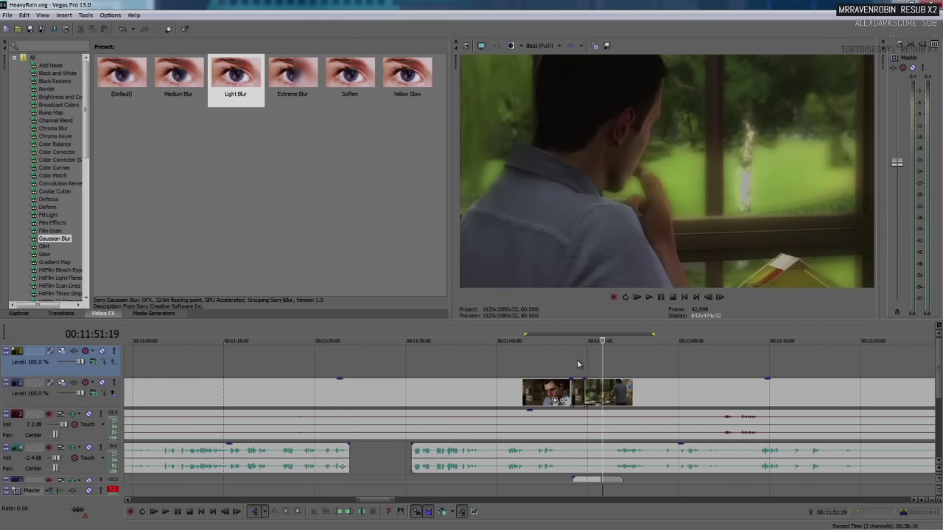
left_click(577, 360)
key("space")
key("Return")
scroll(576, 360, "up", 5)
Step: Split the video clip at the face close-up frame near 11:49:18
left_click(498, 370)
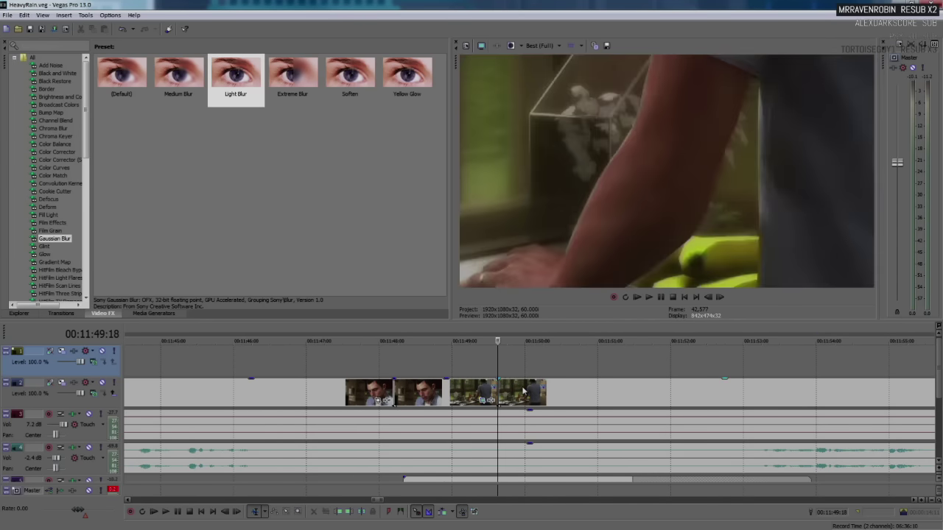
scroll(534, 391, "up", 5)
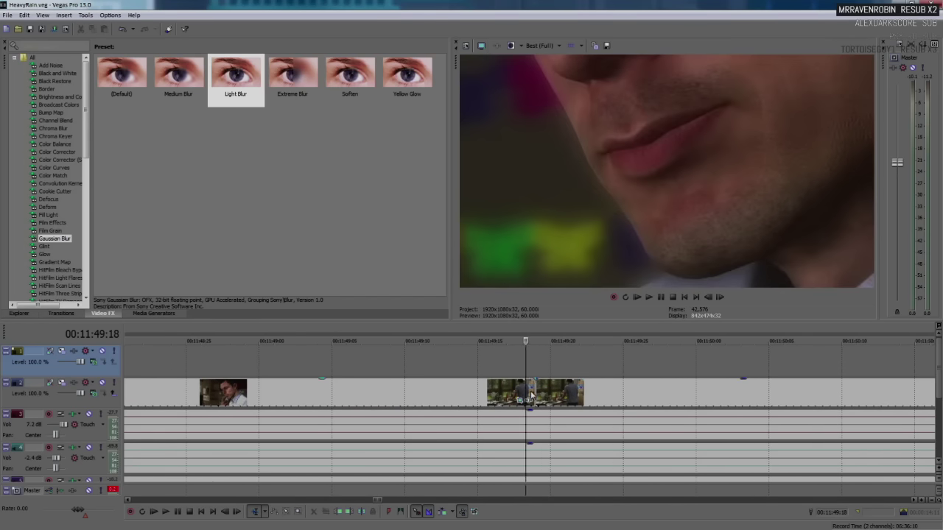
left_click(530, 395)
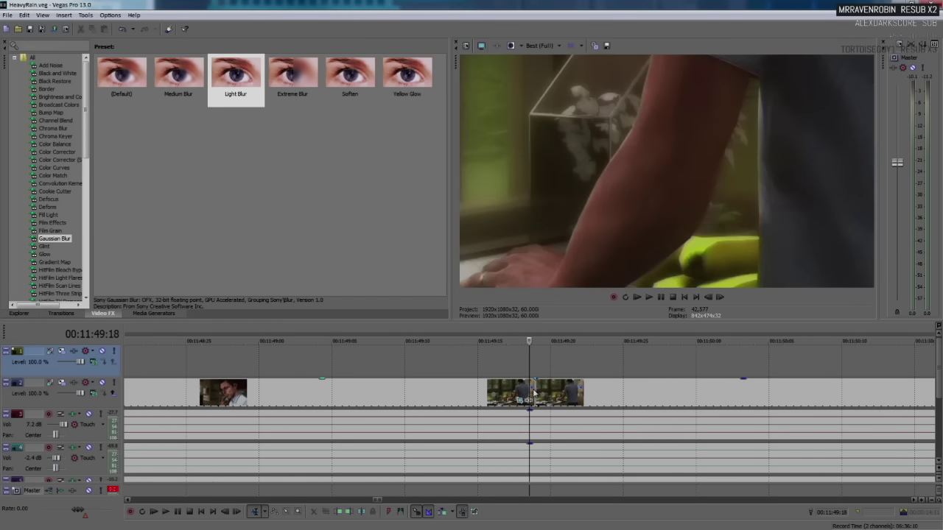
key("Left")
left_click(530, 390)
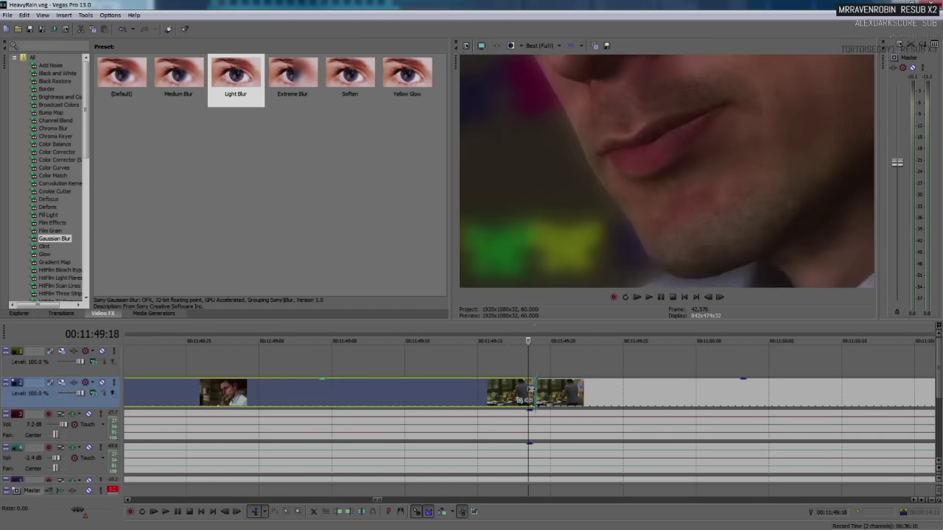
key("s")
left_click(535, 389)
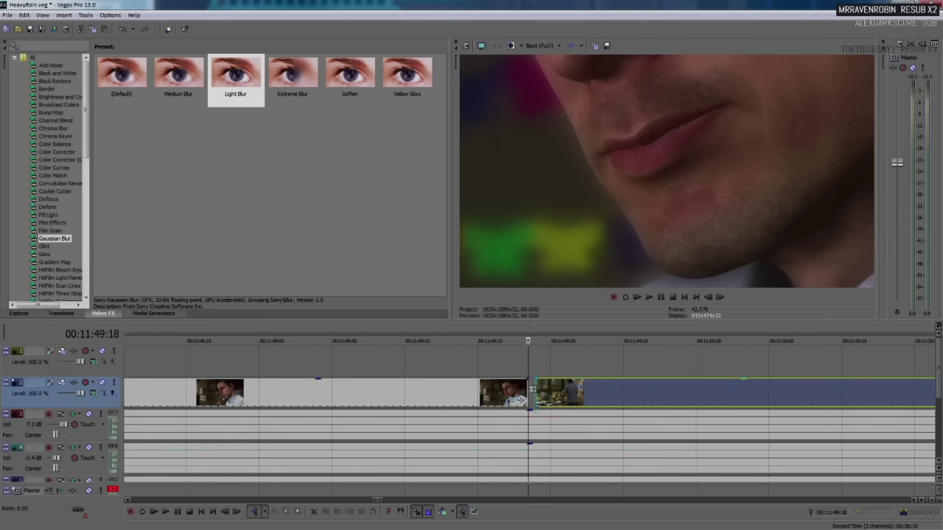
scroll(558, 392, "down", 3)
scroll(558, 393, "down", 3)
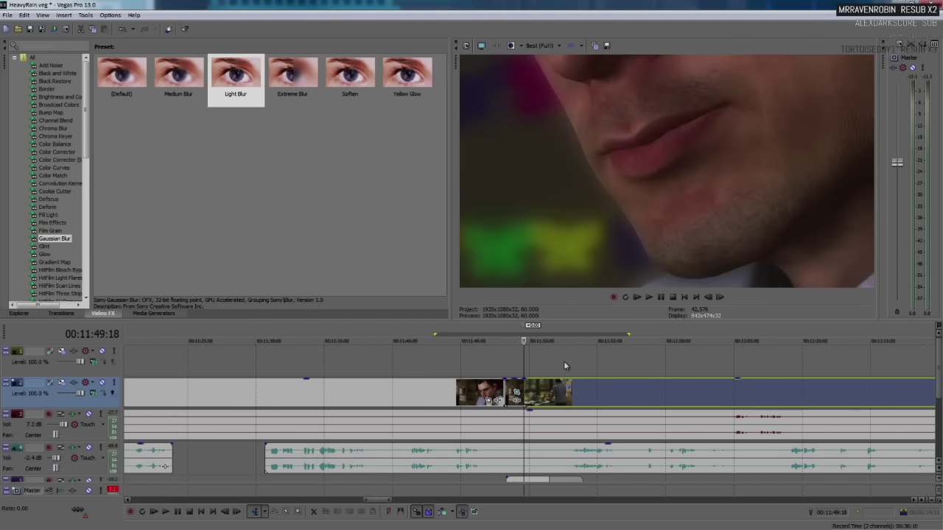
Step: Review the looped section with the split, stopping playback around 11:54
key("space")
key("space")
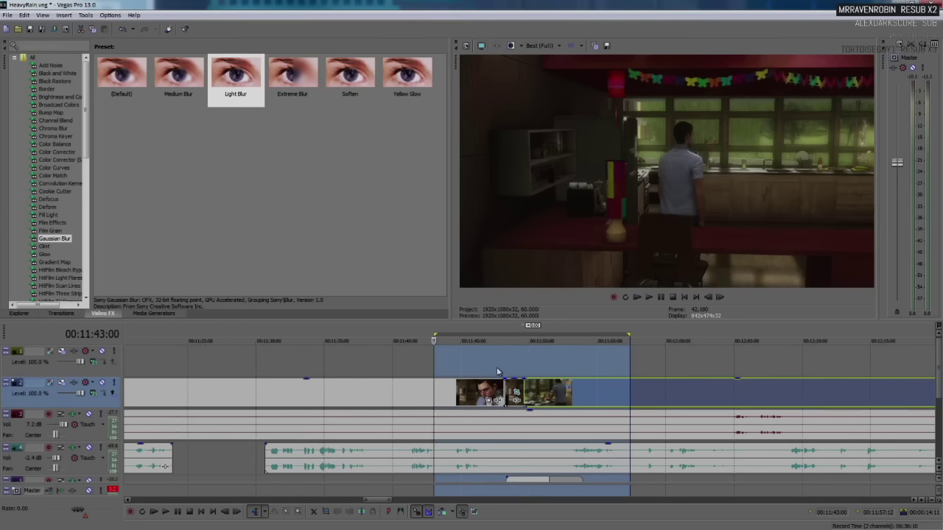
left_click(473, 361)
key("space")
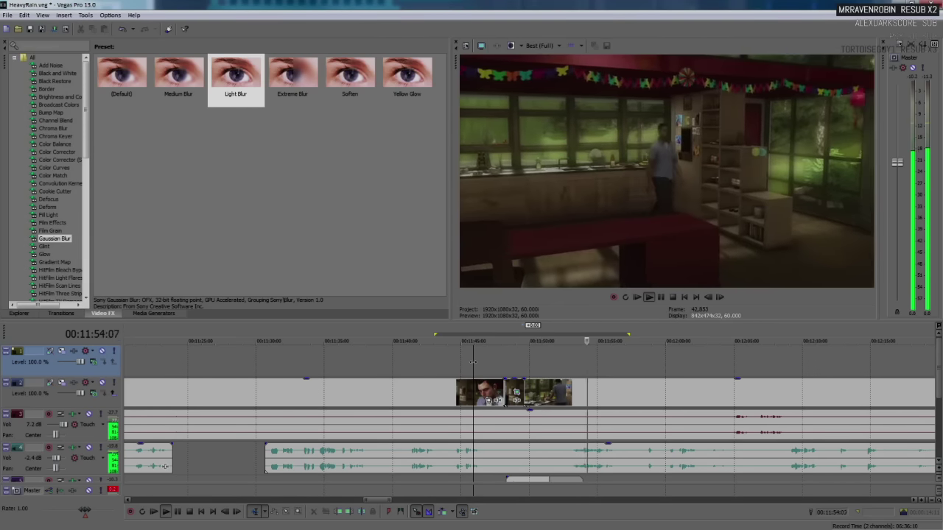
key("Return")
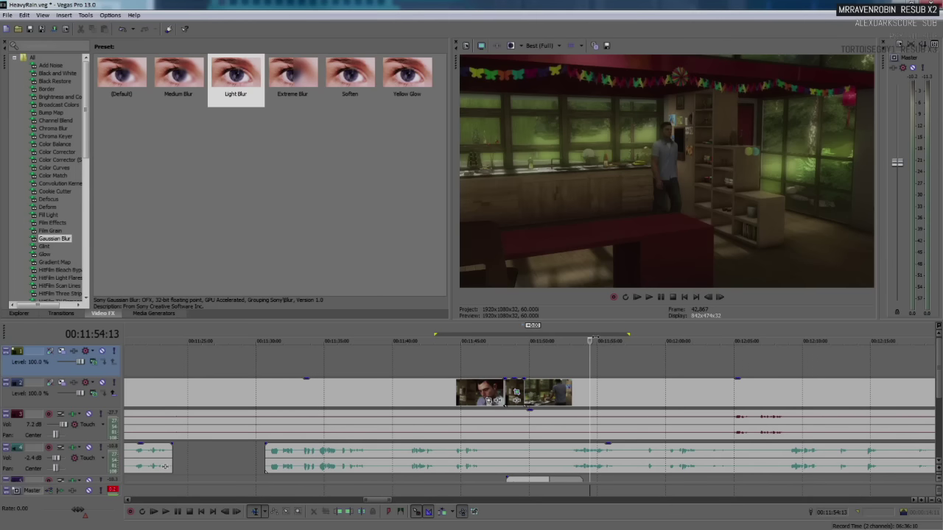
scroll(582, 403, "down", 10)
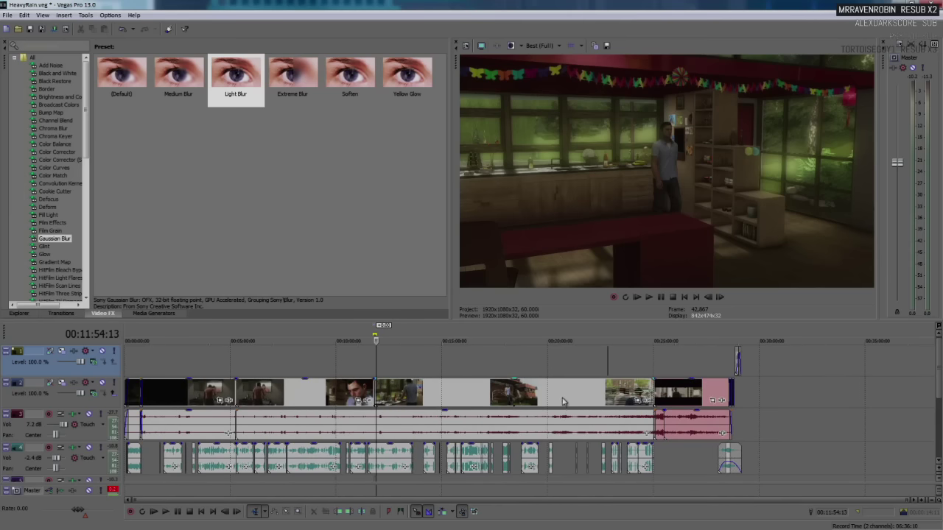
Step: Select all events, jump to the project end near 29:10, and park past the final clips
key("ctrl+a")
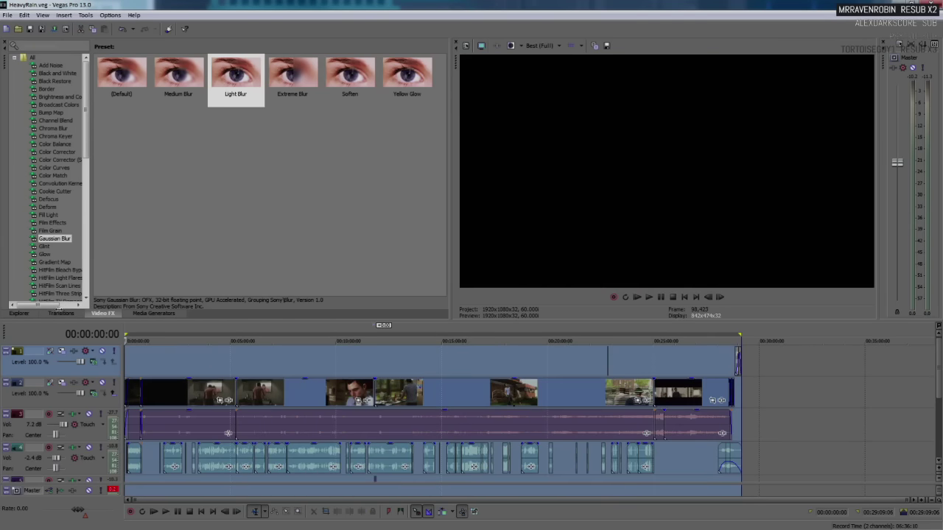
key("End")
scroll(748, 401, "up", 8)
scroll(607, 407, "up", 3)
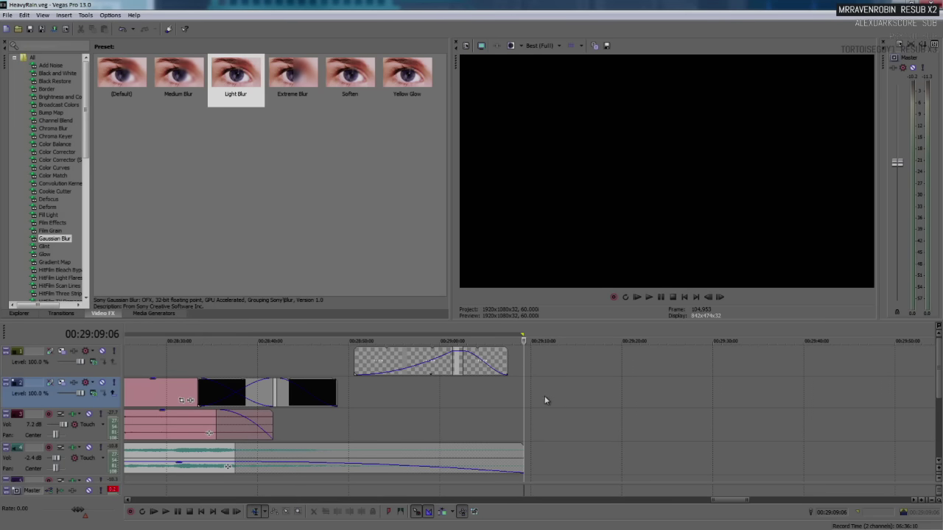
left_click(539, 392)
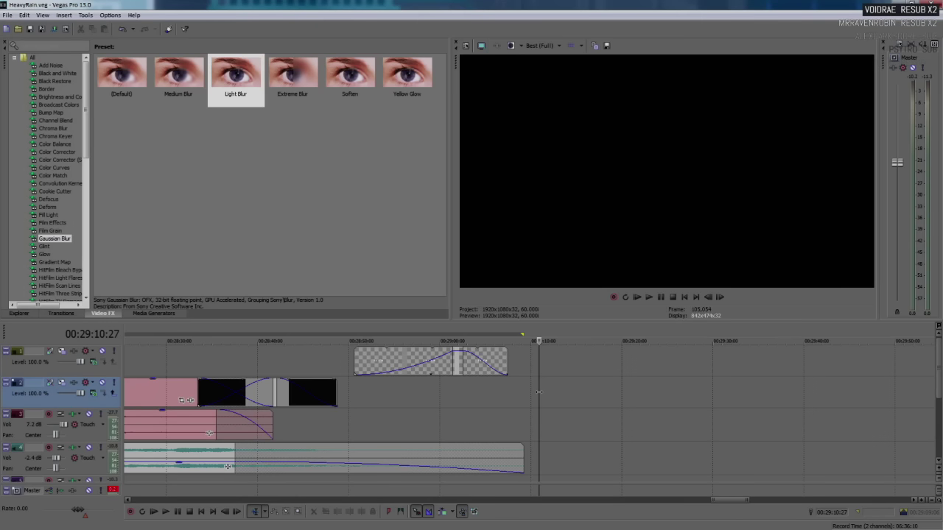
scroll(531, 423, "down", 5)
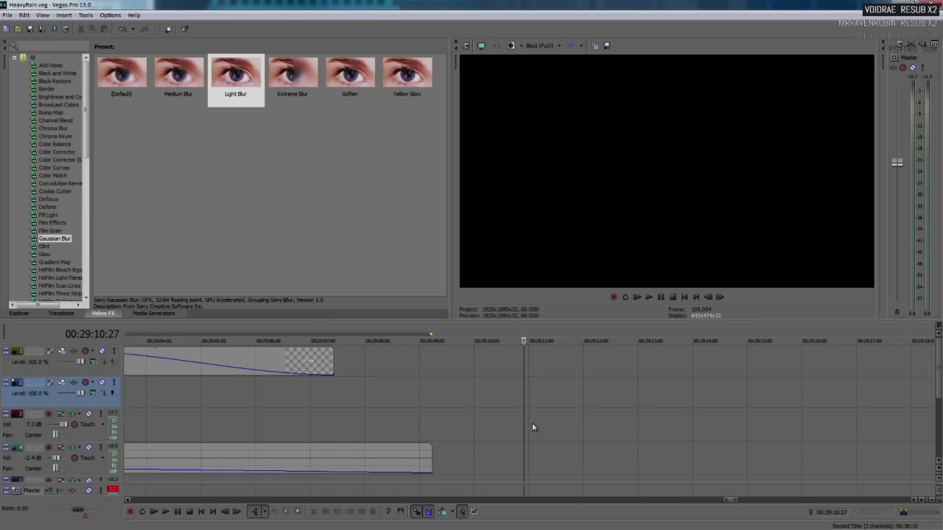
scroll(494, 413, "down", 5)
Step: Play the project from the Heavy Rain title frame at 00:00:05:12
left_click(126, 355)
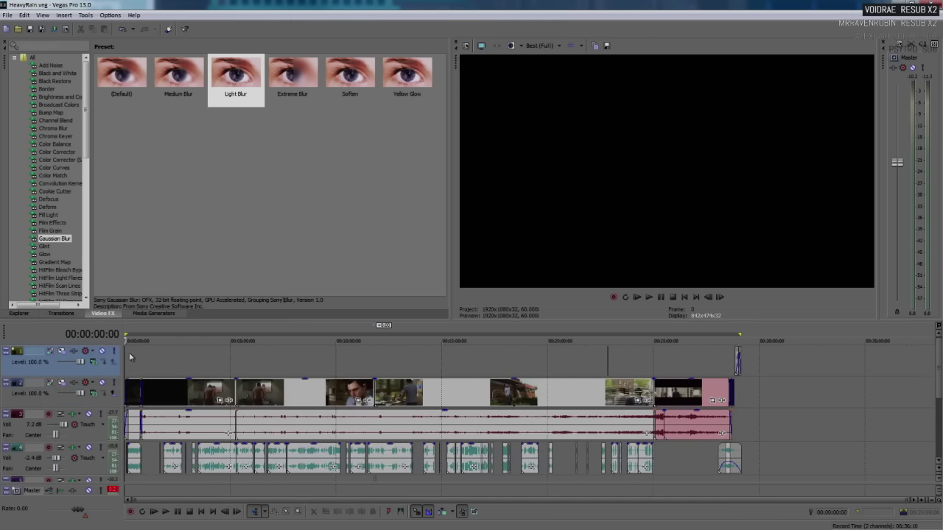
scroll(169, 365, "up", 5)
scroll(201, 372, "up", 5)
left_click(197, 363)
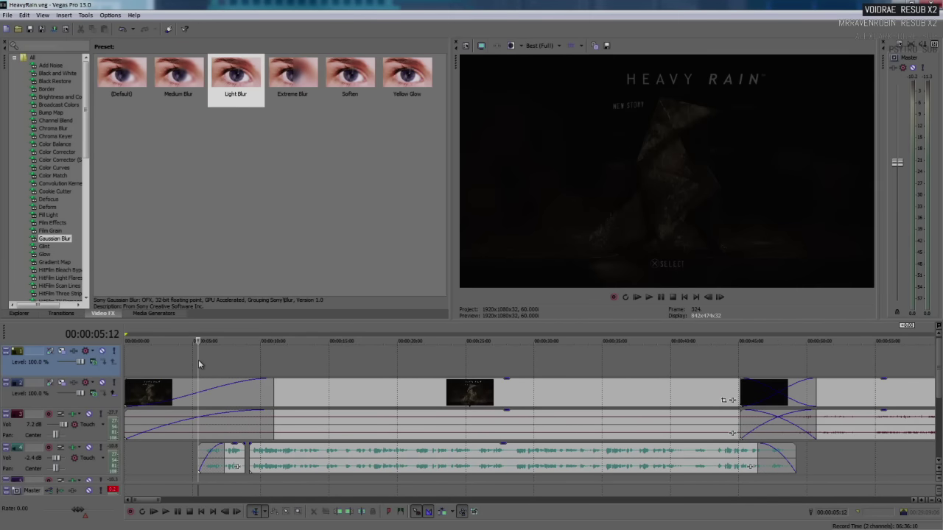
key("space")
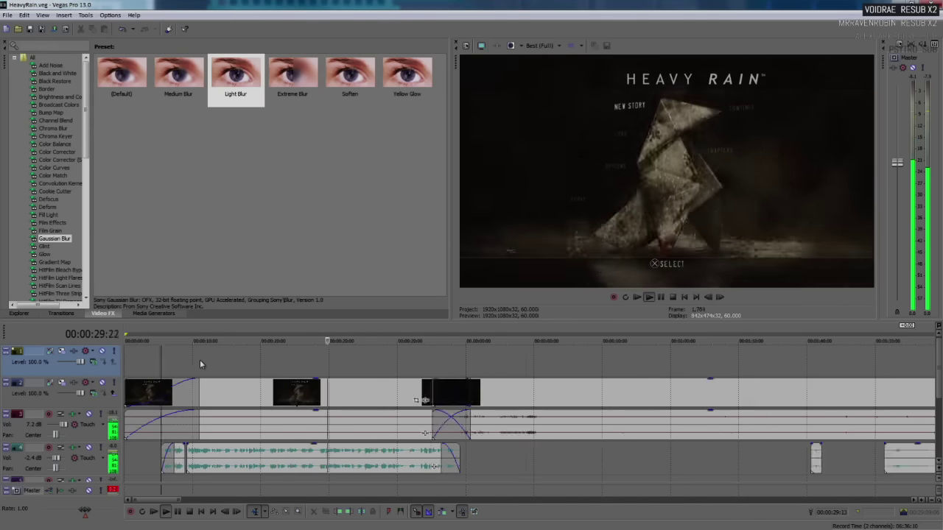
scroll(199, 359, "down", 2)
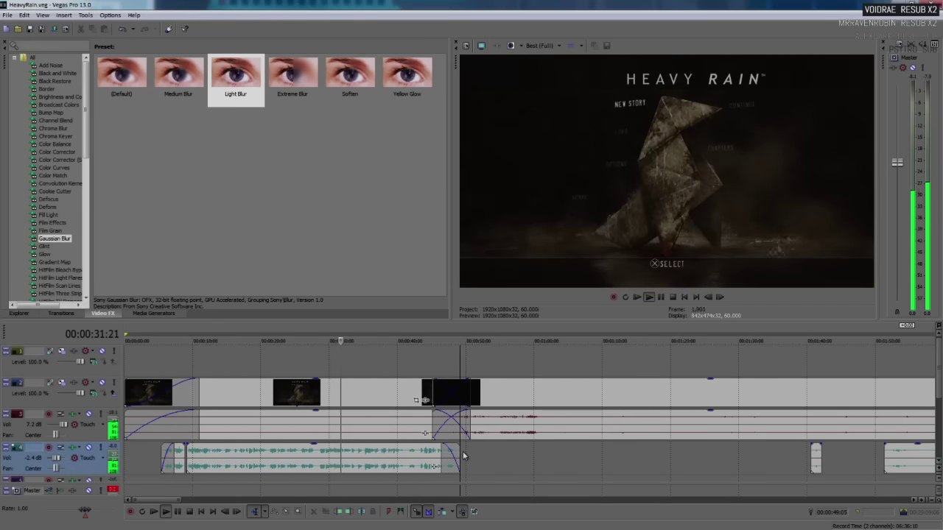
scroll(459, 455, "up", 2)
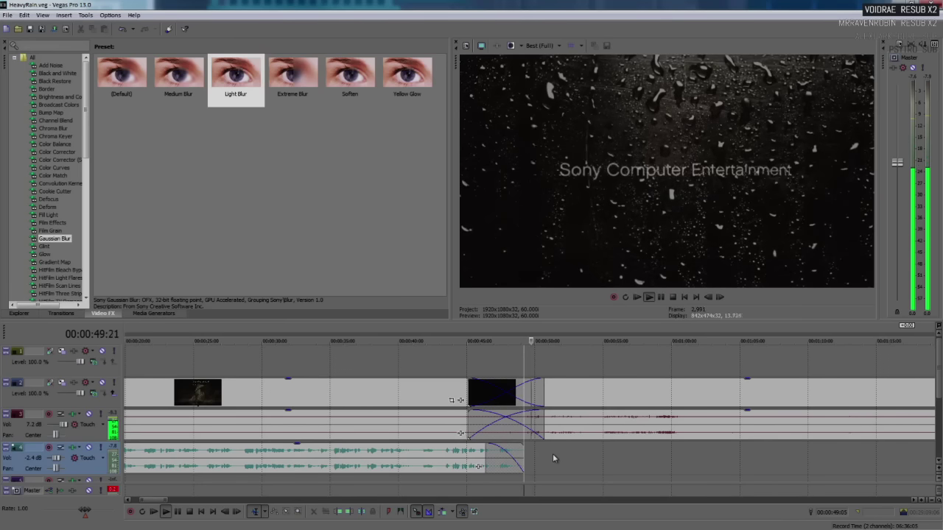
Step: Stop playback and render the project as HeavyRain1.mp4 with YouTube Final 60fps USE LEVELS
key("space")
scroll(552, 454, "down", 10)
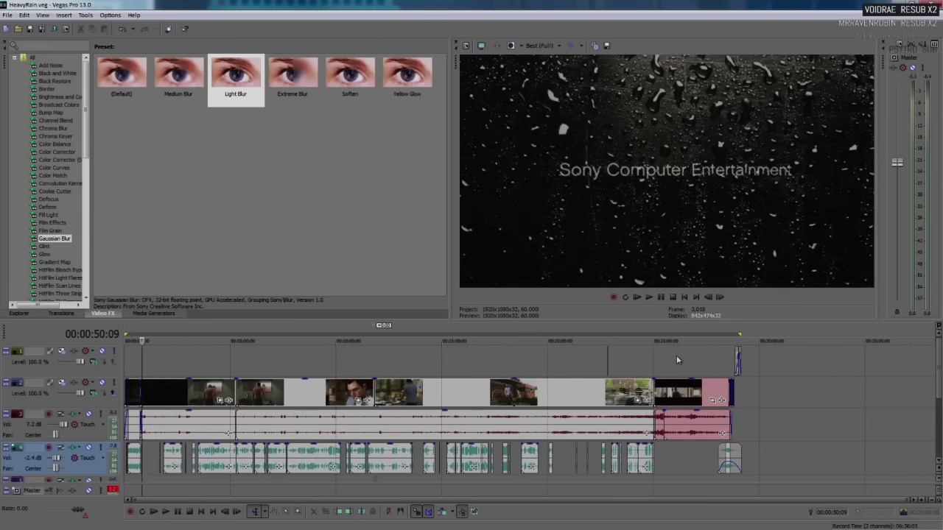
left_click(9, 15)
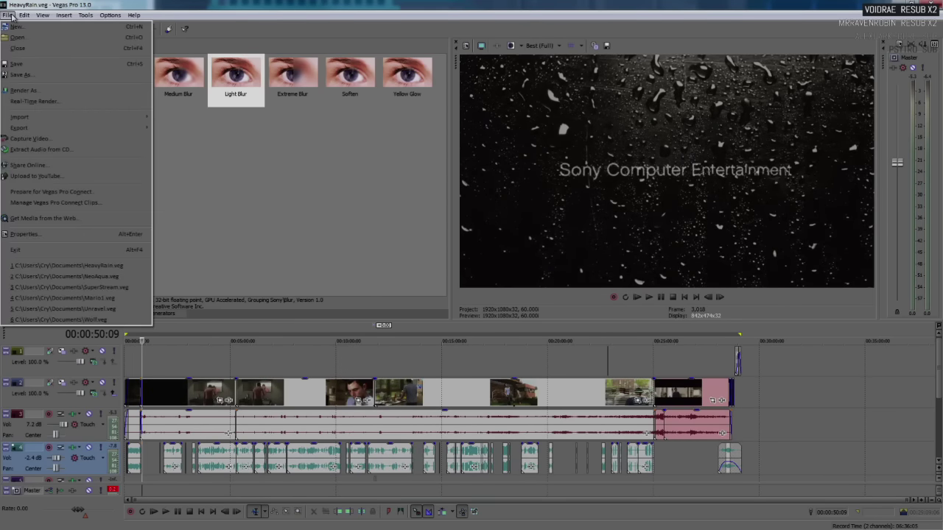
left_click(22, 90)
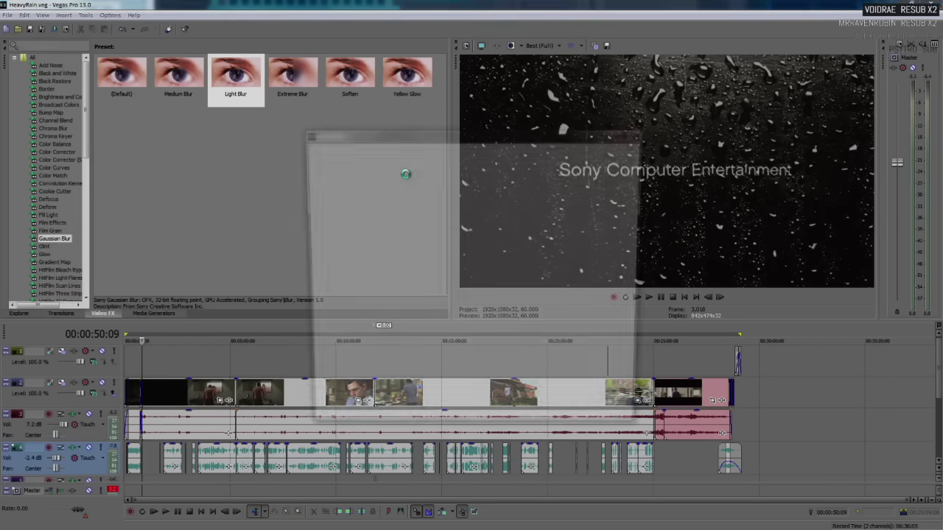
left_click(372, 178)
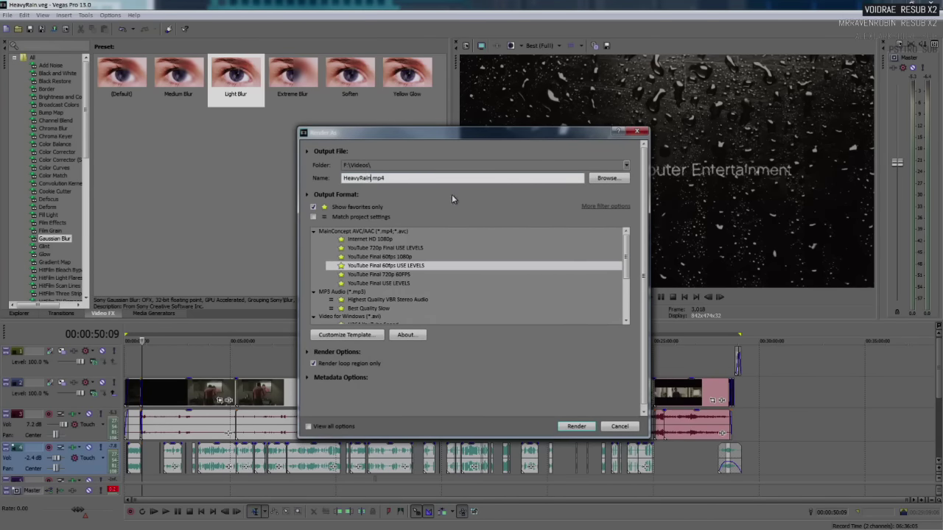
type("1")
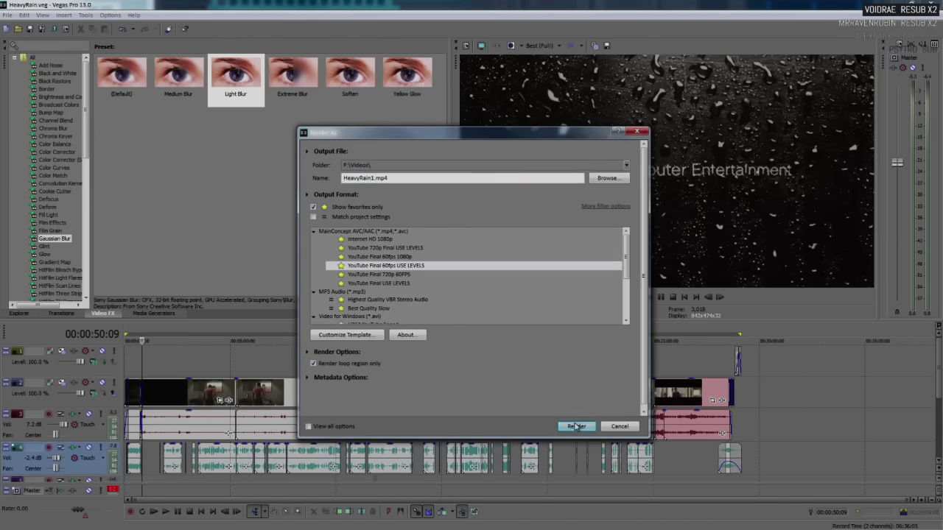
left_click(576, 426)
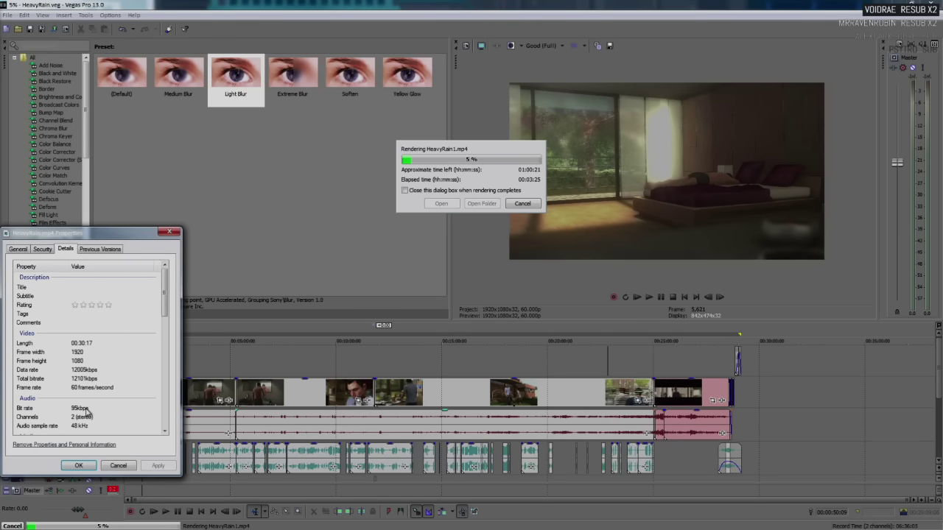
Step: Bring the Chrome window with the Froggy Fresh video in front of the render
left_click(228, 433)
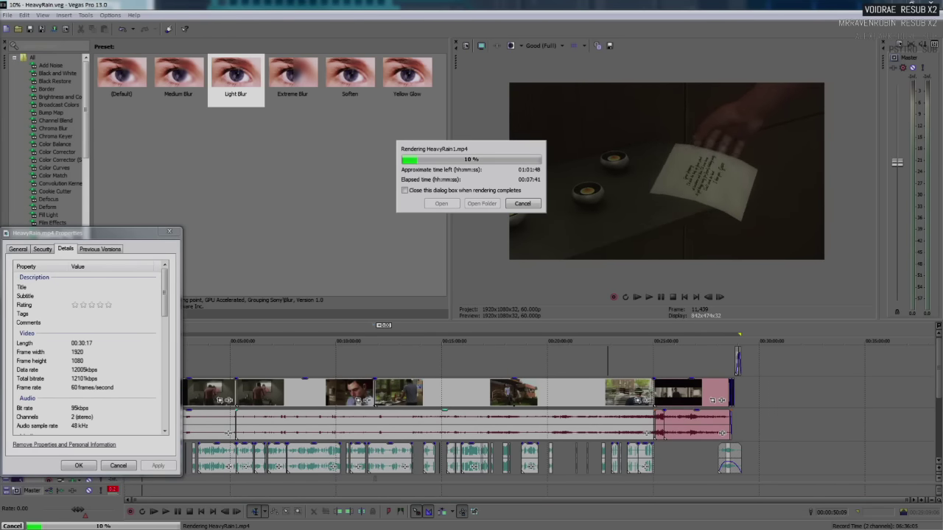
Step: Switch to Chrome and maximize it to watch Same Old Kid full screen
key("alt+Tab")
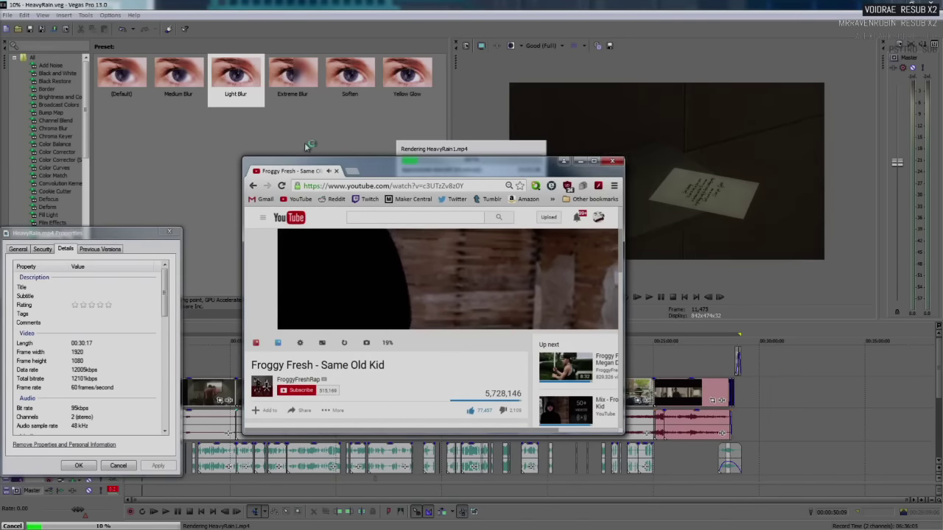
left_click_drag(388, 156, 388, 64)
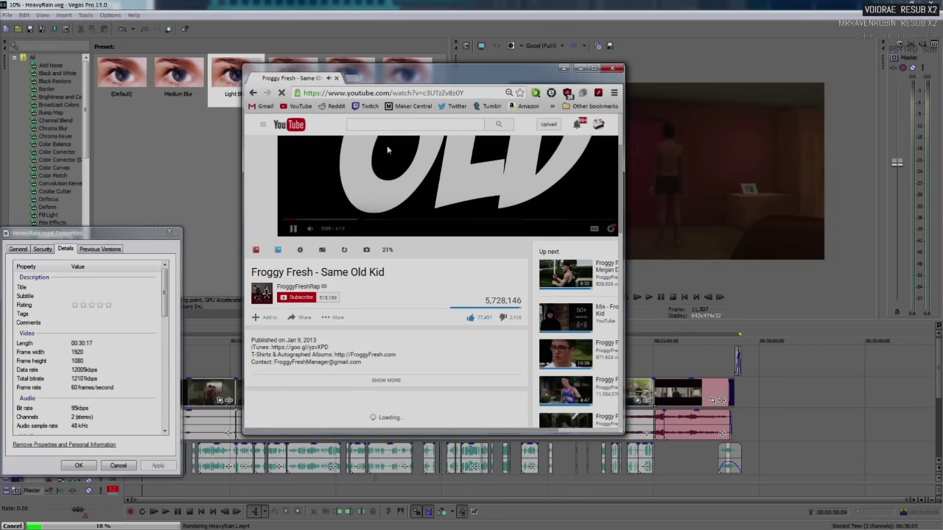
left_click(594, 68)
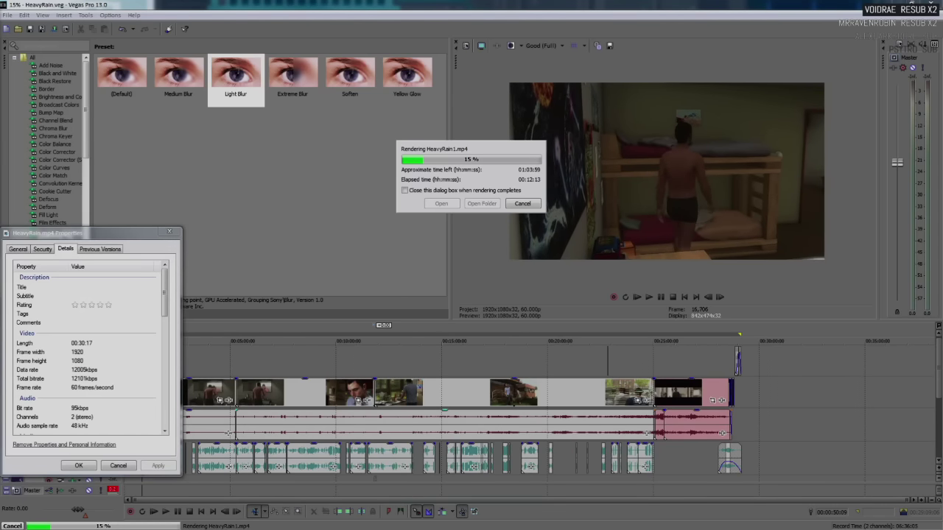
Step: Close the HeavyRain.mp4 Properties window while the render keeps running
left_click(168, 233)
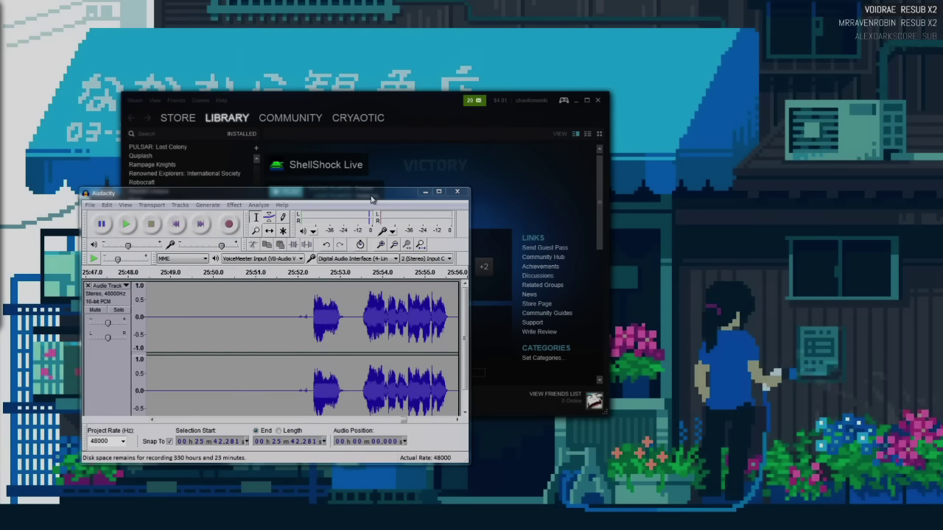
Step: Install the pending Stardew Valley update from Steam Downloads and launch the game
left_click(498, 171)
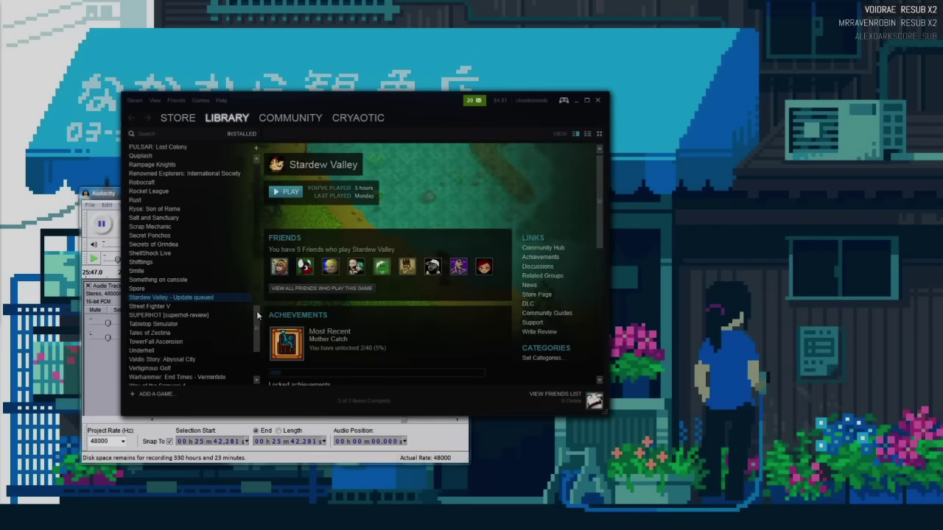
left_click(369, 400)
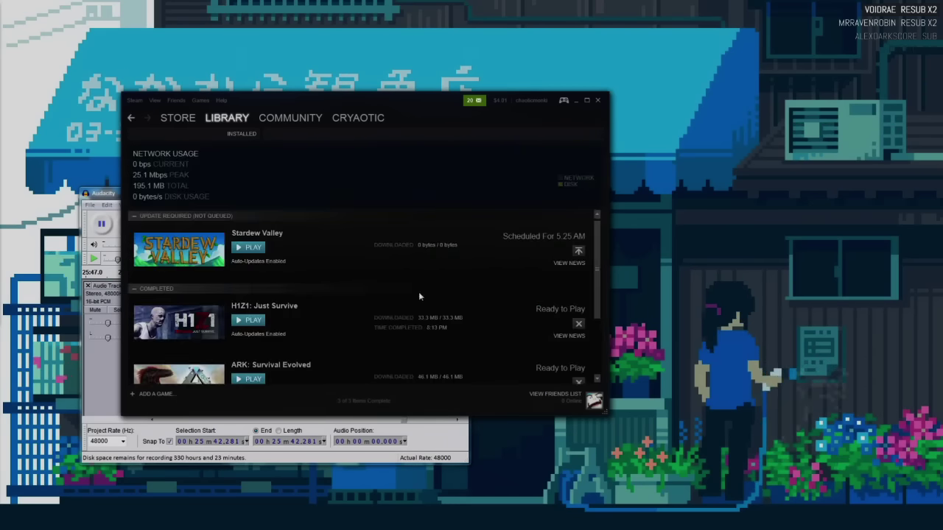
left_click(580, 251)
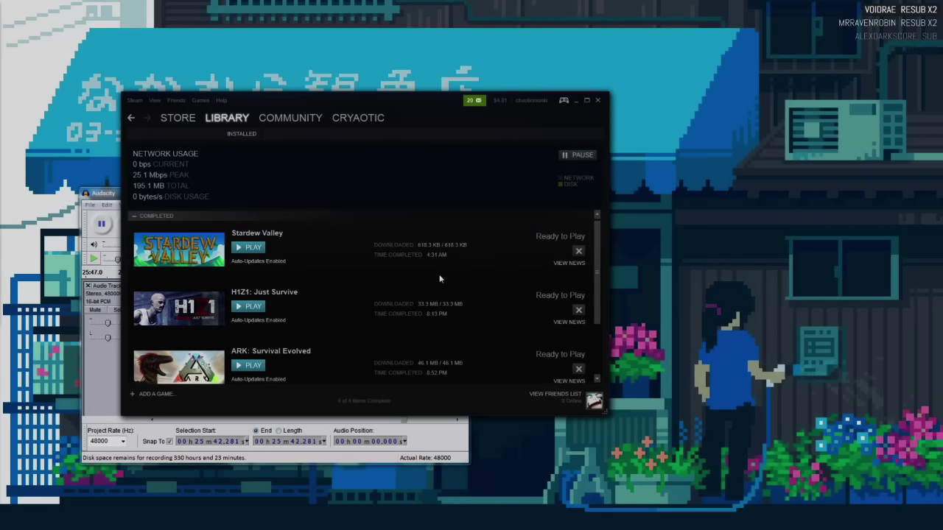
left_click(251, 249)
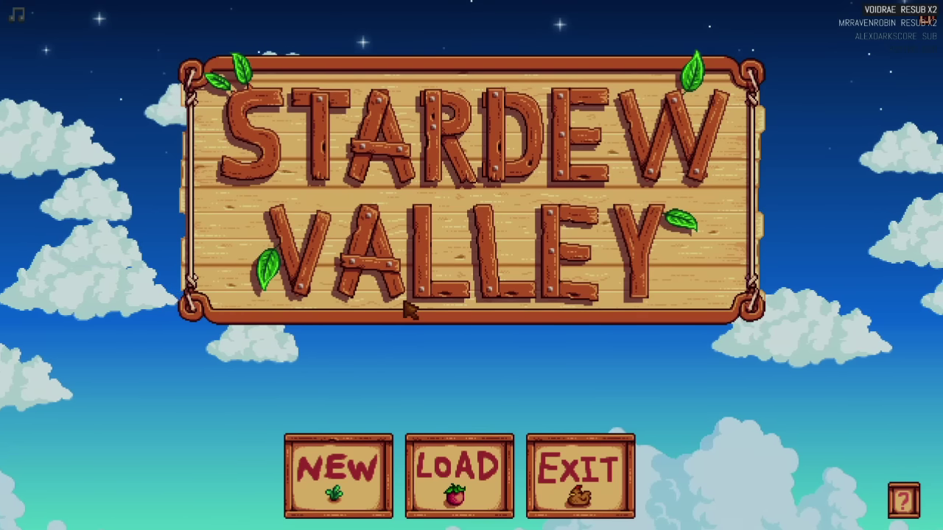
Step: Show the saved-games list with the Dantes save, switching to windowed mode and back to fullscreen
left_click(472, 462)
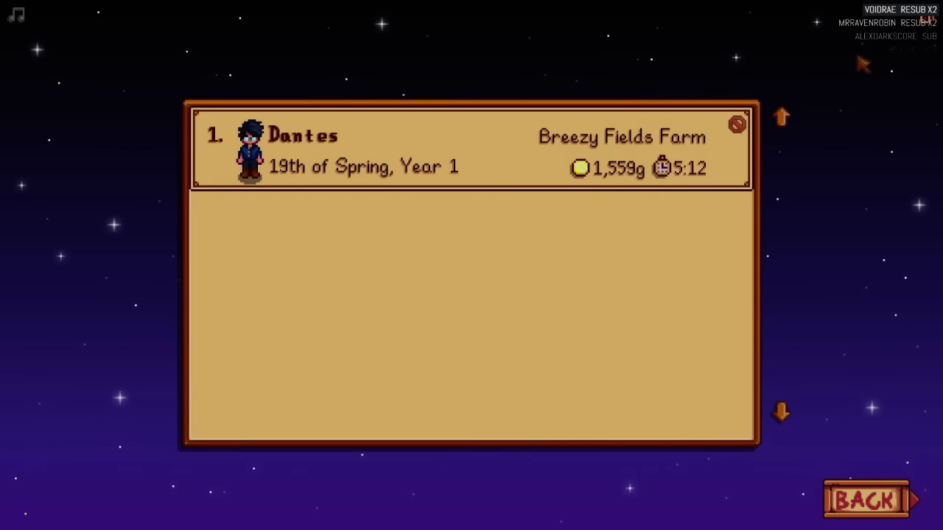
left_click(927, 21)
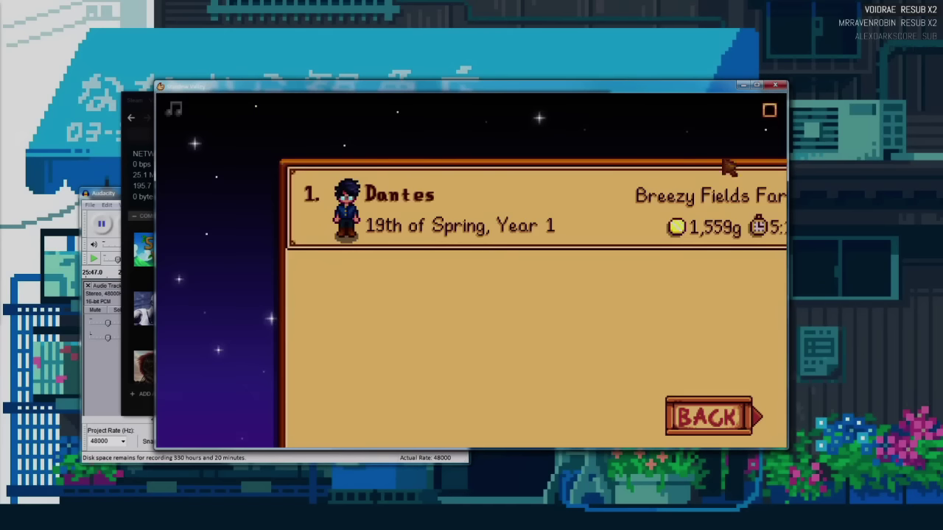
left_click(770, 112)
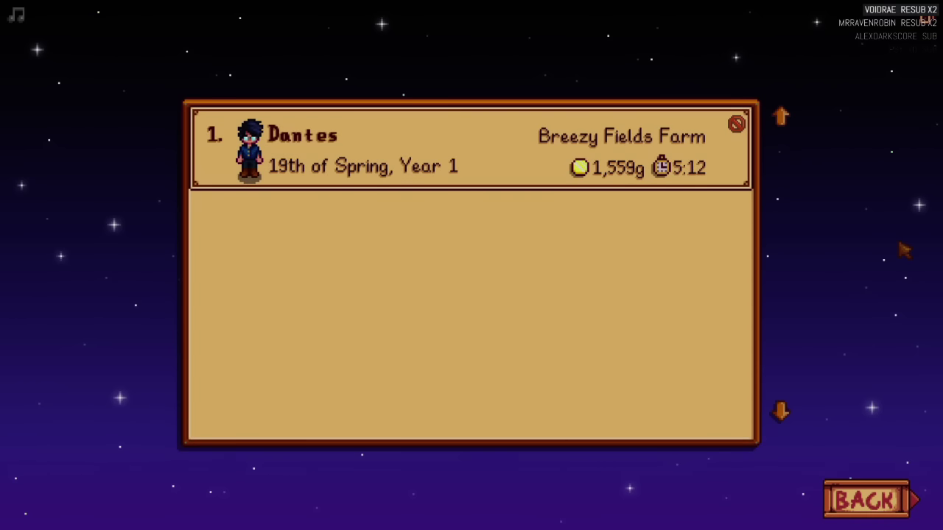
Step: Return to the title screen and view the Xbox 360 controller's test settings without changes
left_click(858, 504)
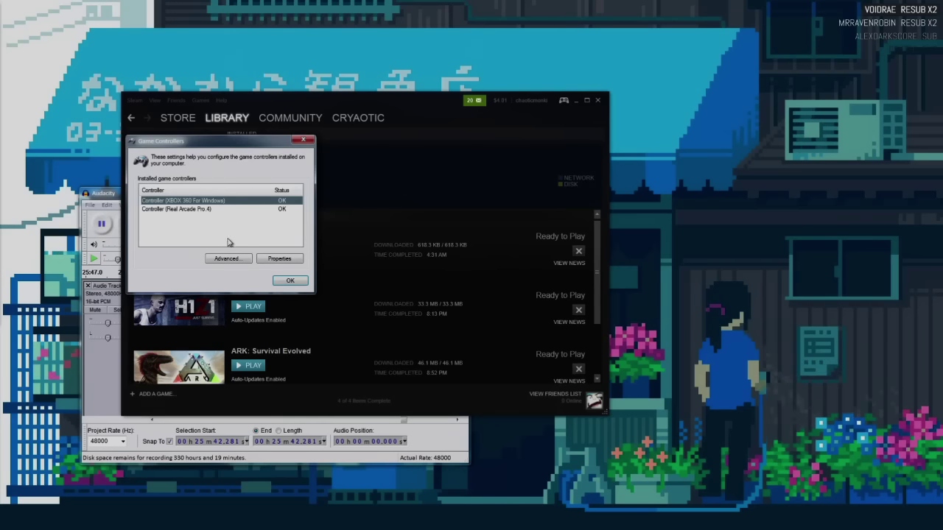
left_click(267, 259)
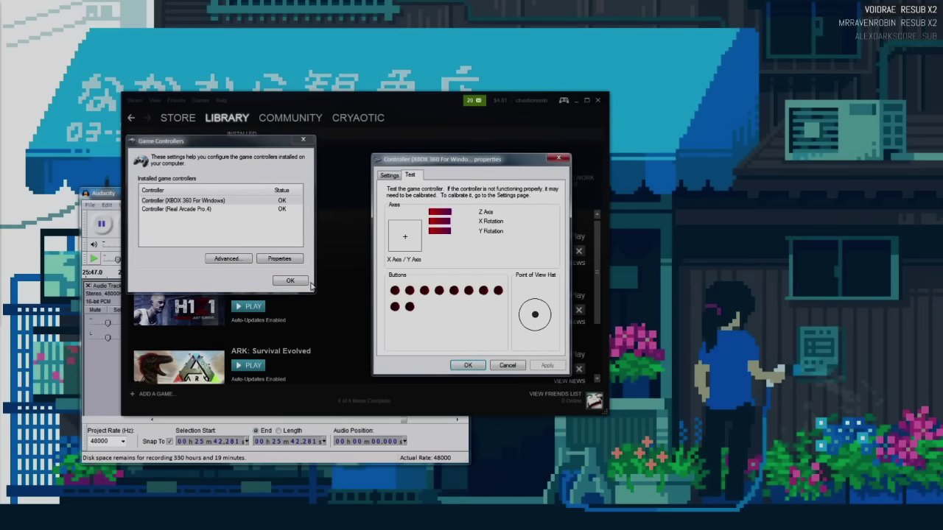
left_click(496, 367)
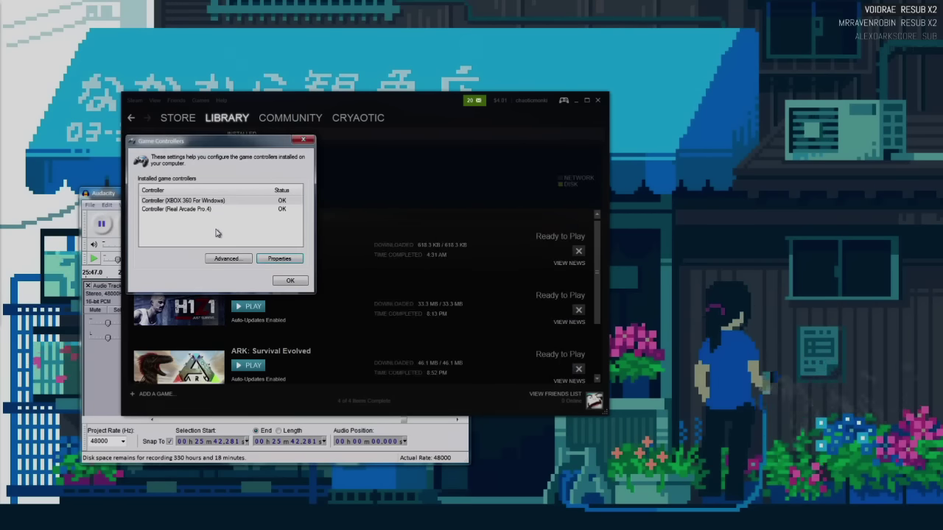
Step: Set Controller (XBOX 360 For Windows) as the preferred device and relaunch Stardew Valley
left_click(218, 260)
left_click(221, 197)
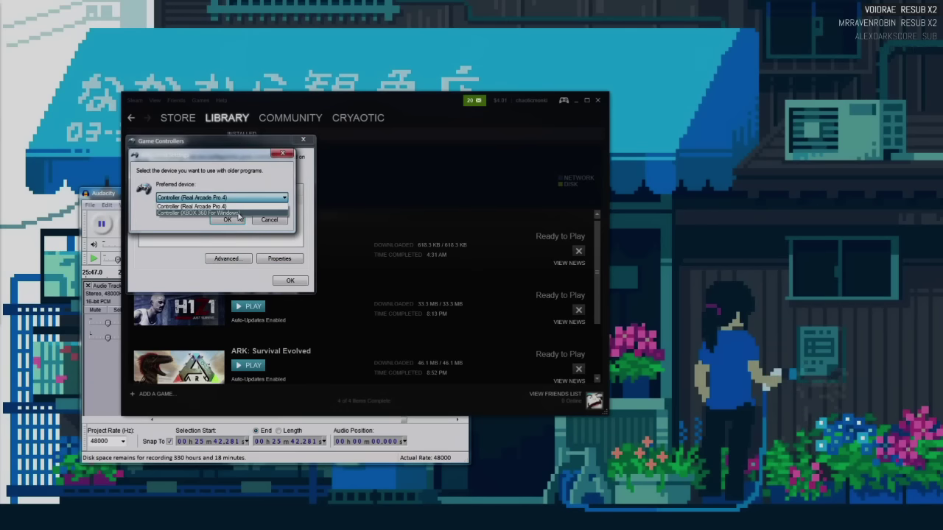
left_click(213, 207)
left_click(228, 220)
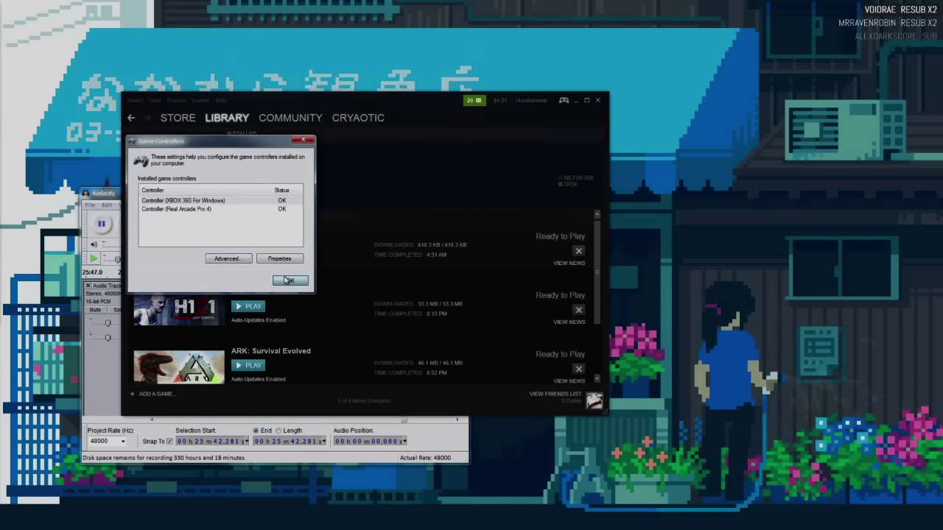
left_click(285, 279)
left_click(249, 248)
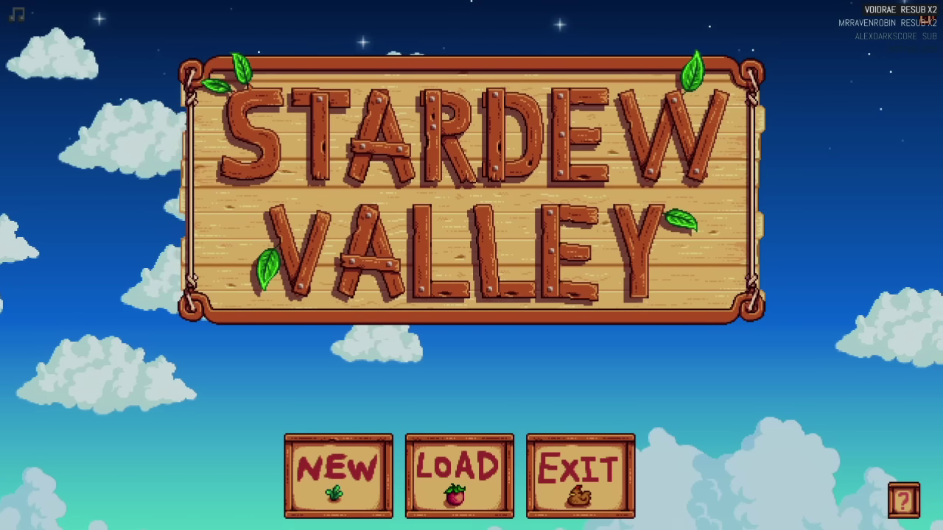
Step: Load the Dantes save into the farmhouse, then Alt+Tab out to the Steam library
left_click(507, 479)
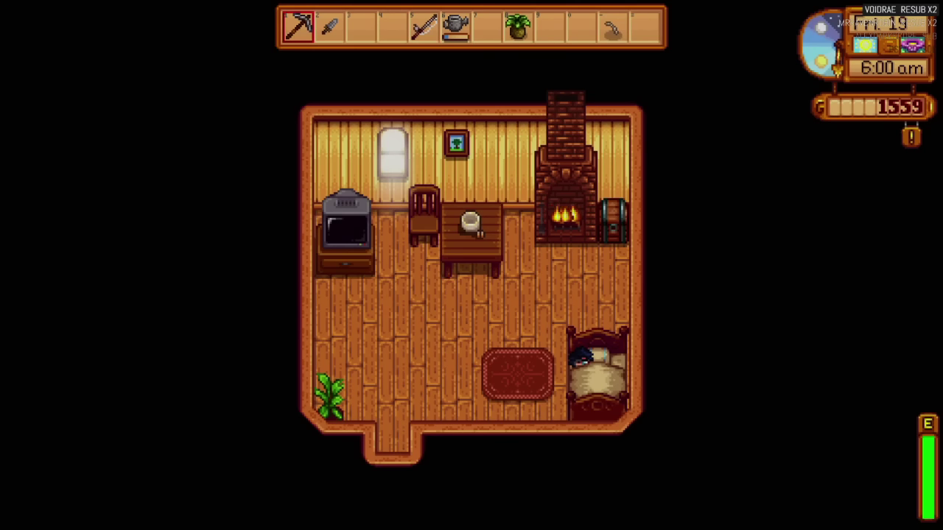
key("alt+Tab")
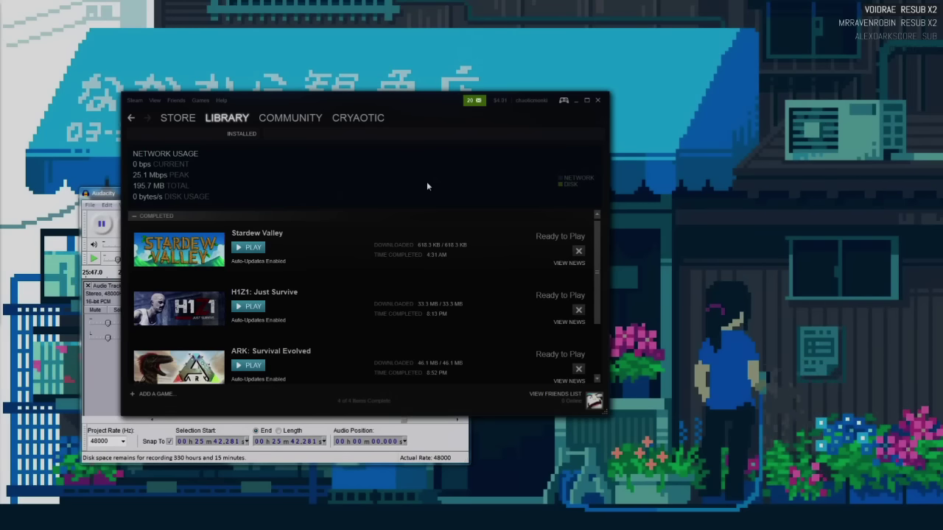
Step: Relaunch Stardew Valley from the Steam library; it opens with a runtime error dialog
left_click(248, 247)
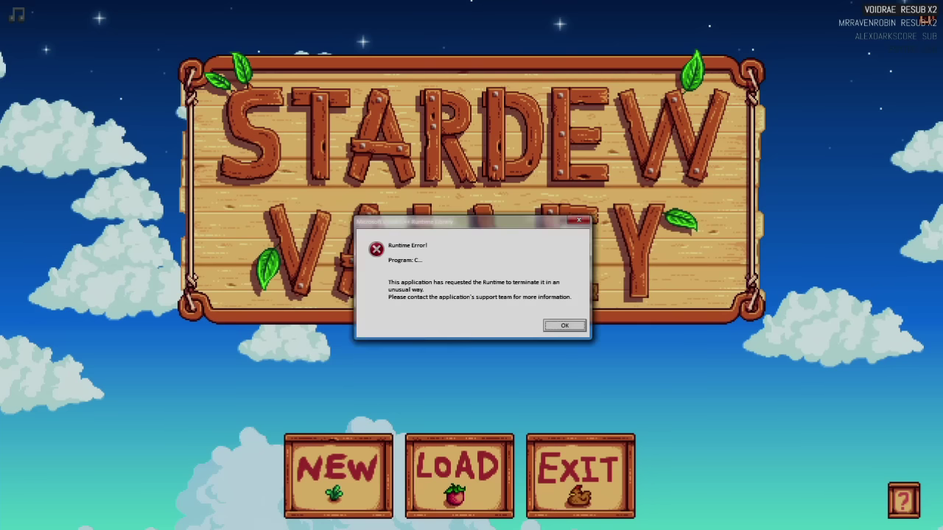
Step: Dismiss the runtime error and close the crashed XBoxStat program to reveal the title menu
left_click(559, 326)
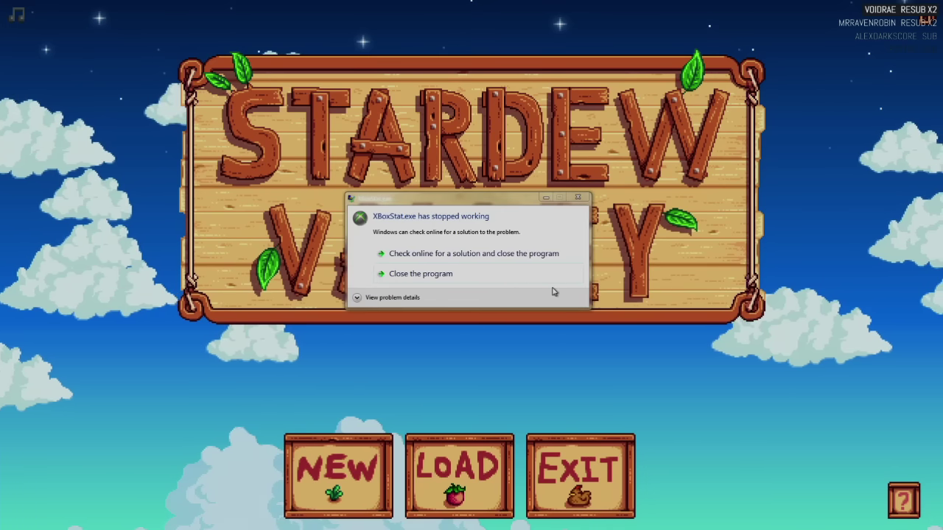
left_click(526, 274)
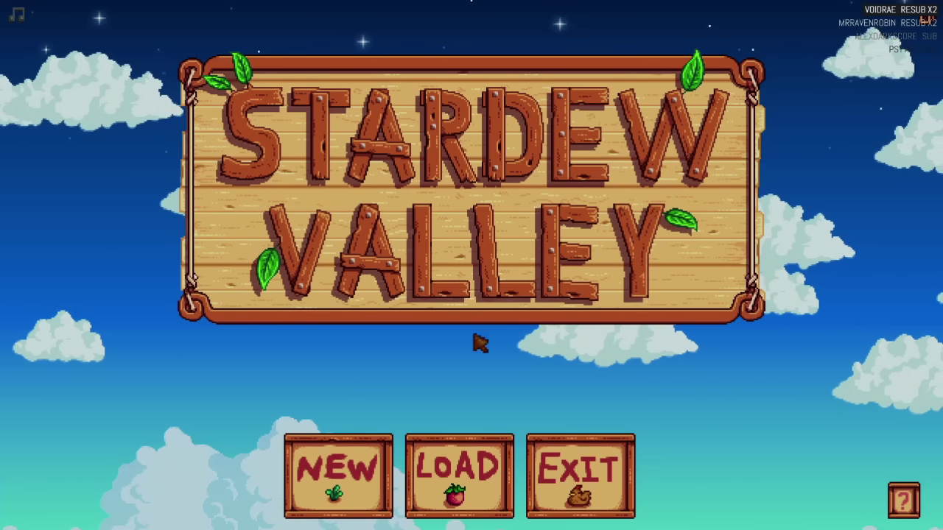
Step: Load the Dantes save and walk the farmer around the farmhouse room and rug
left_click(455, 473)
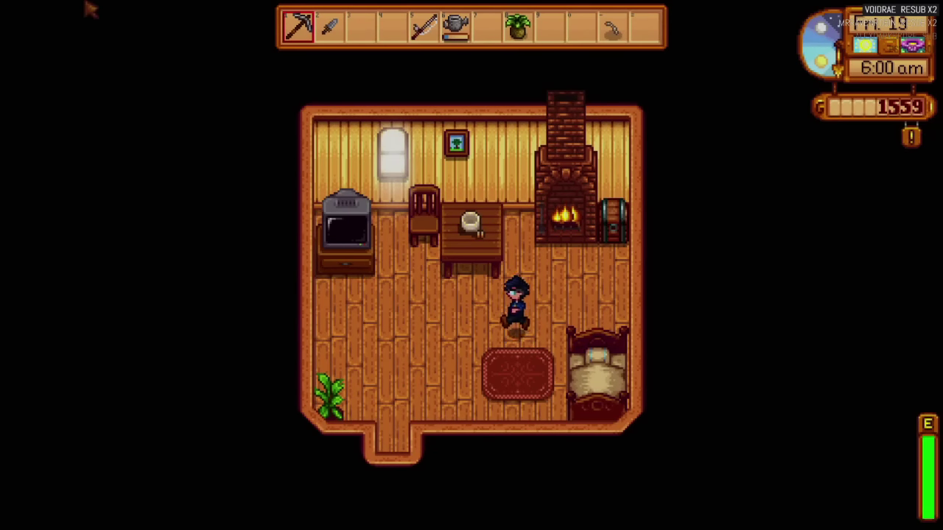
key("s")
key("a")
key("w")
key("d")
key("a")
key("s")
key("d")
key("s")
key("w")
key("s")
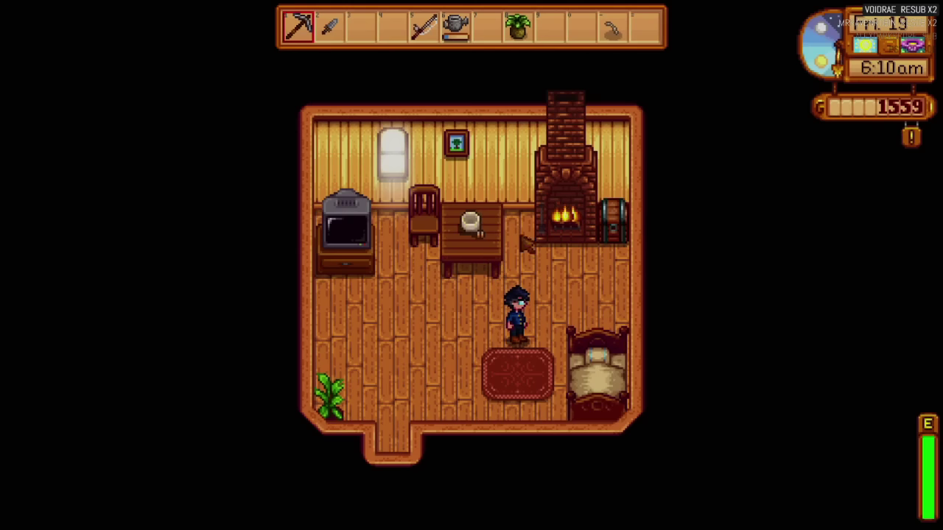
Step: Walk past the fireplace and table to stand facing the chest
key("w")
key("d")
key("w")
key("a")
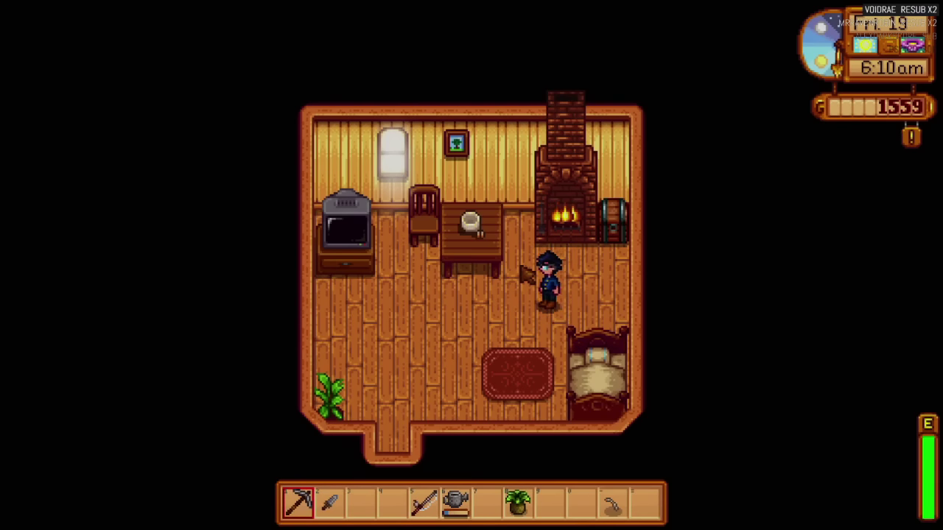
key("w")
key("s")
key("d")
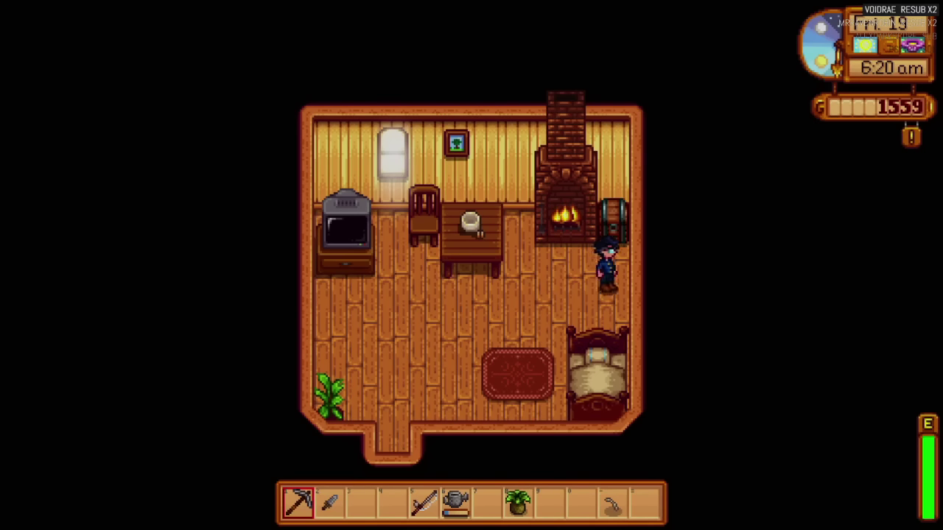
key("w")
Step: Move the Watering Can into the fireplace chest and back, then close the chest
key("x")
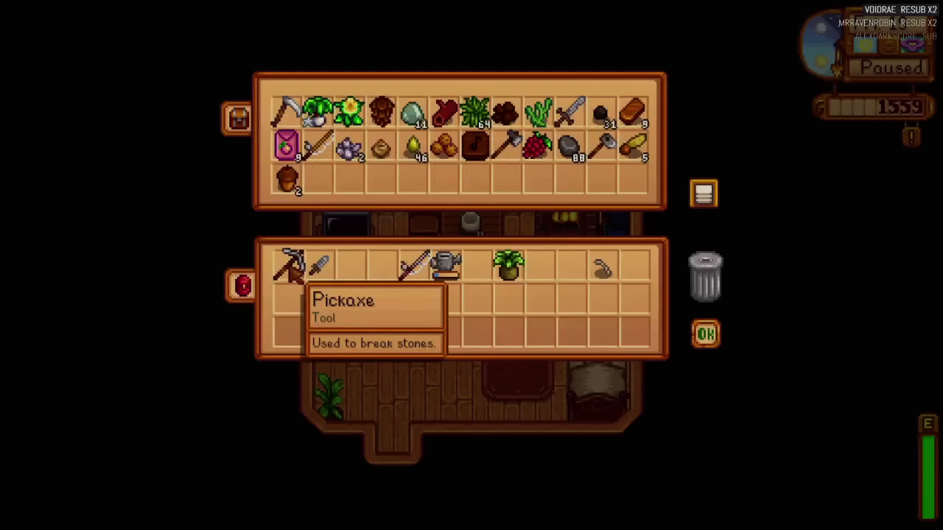
left_click(445, 267)
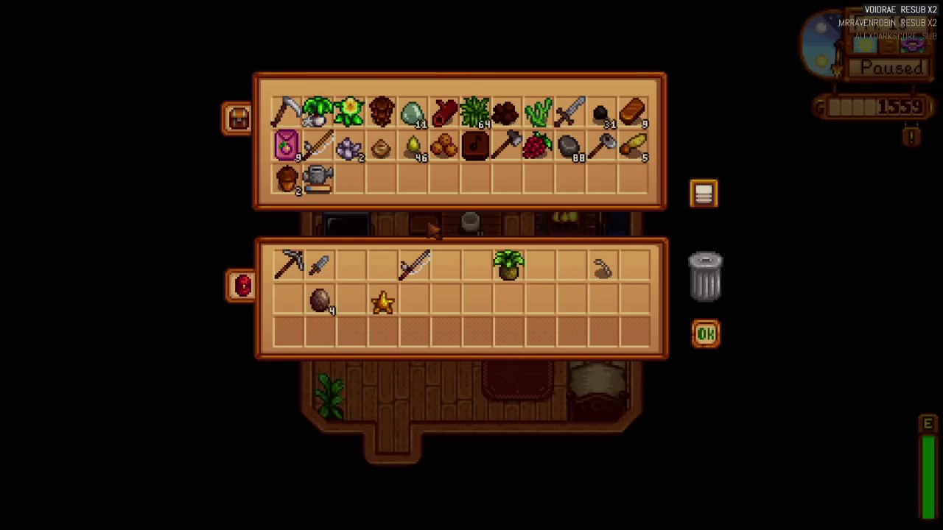
left_click(330, 184)
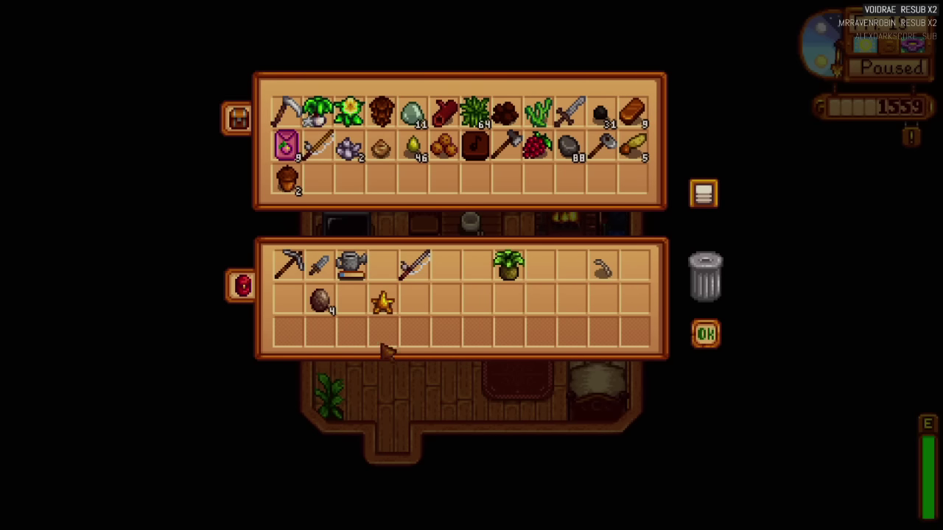
mouse_move(351, 264)
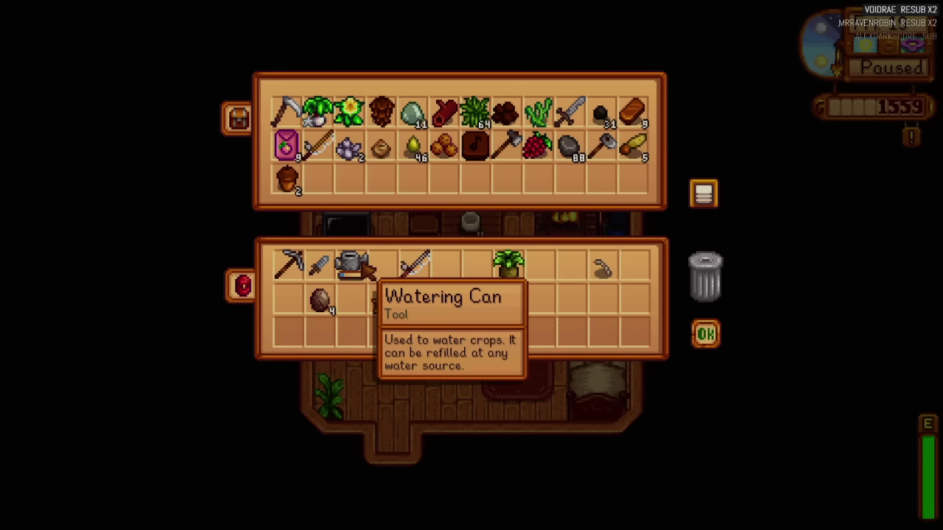
key("Escape")
Step: Walk out the farmhouse door toward the pond with the watering can equipped
key("s")
key("a")
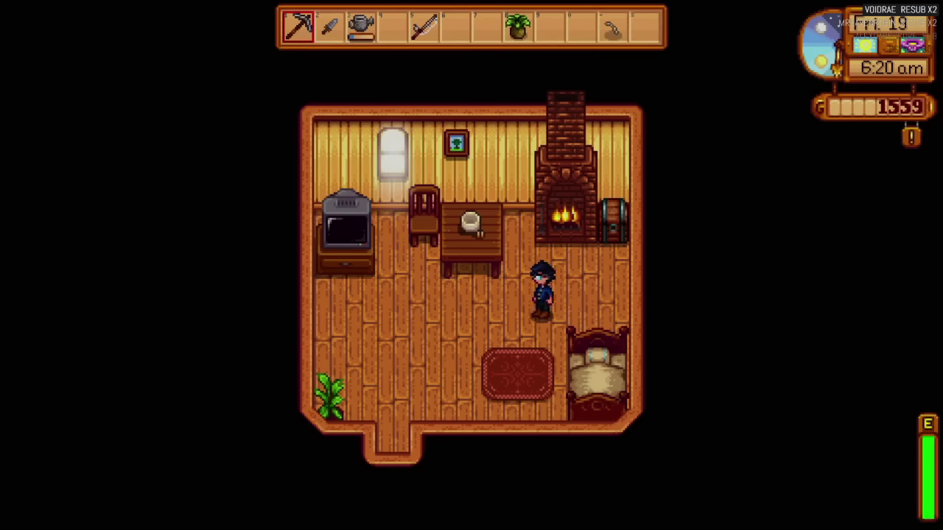
key("s")
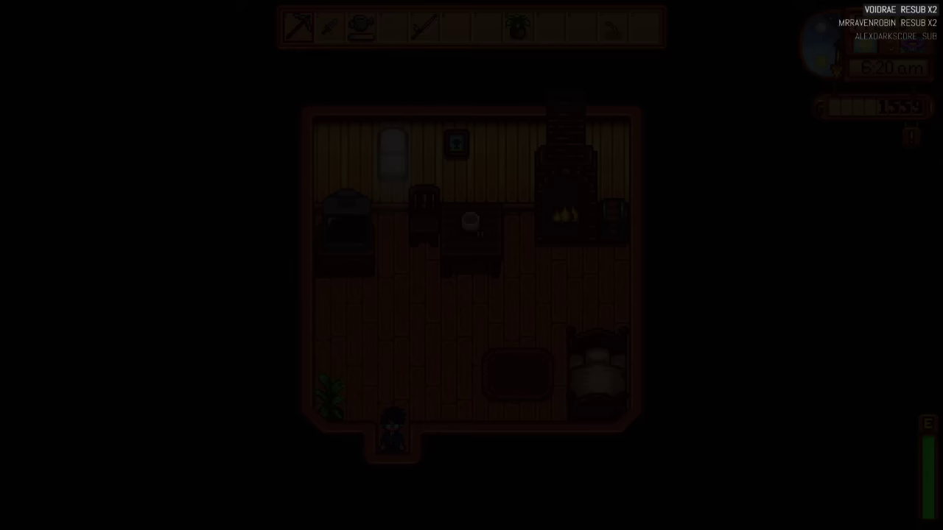
key("s")
key("a")
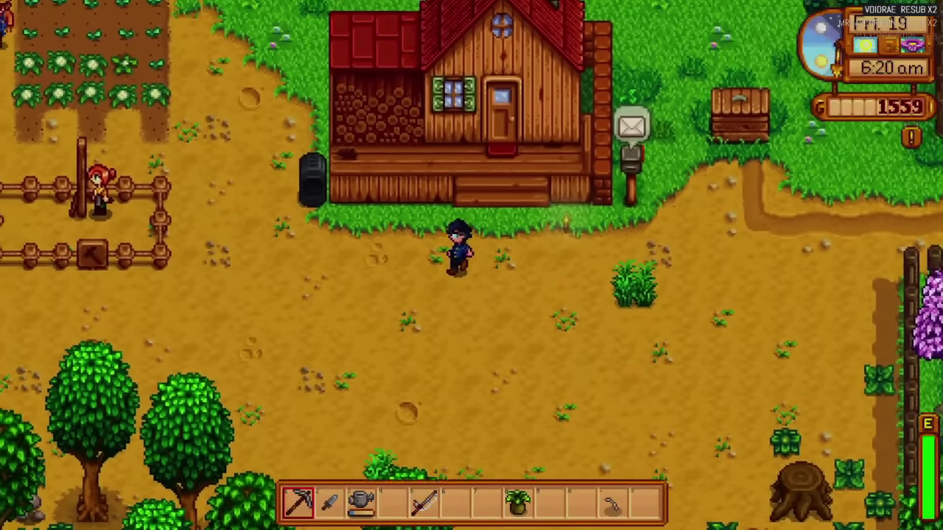
key("s")
key("d")
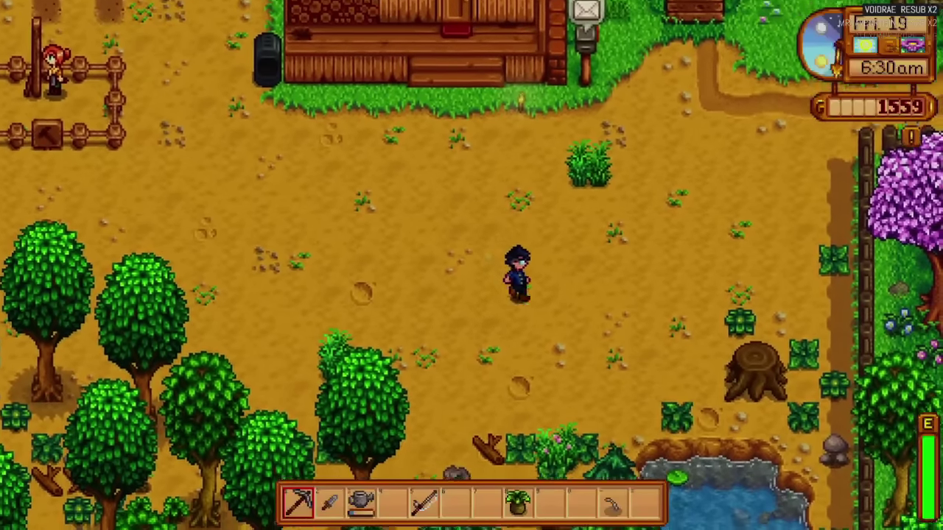
key("d")
key("s")
scroll(471, 265, "down", 1)
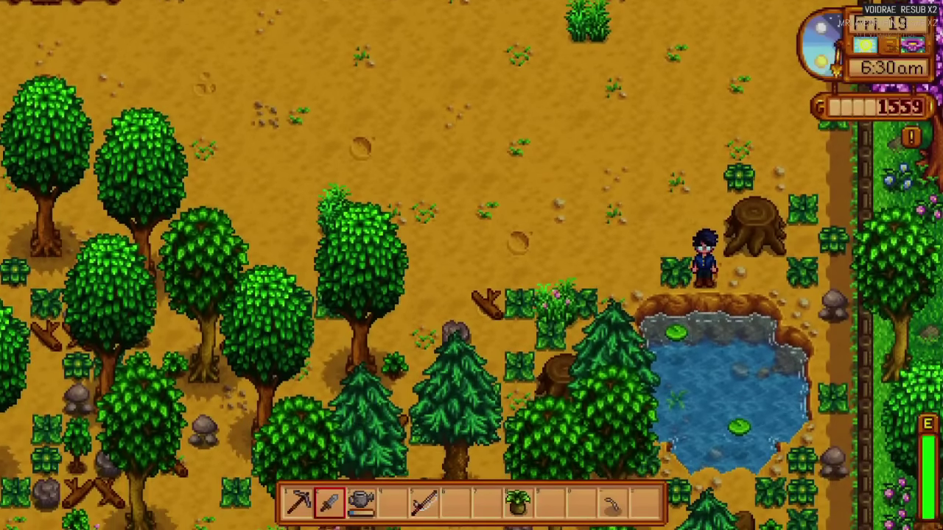
scroll(472, 266, "down", 1)
Step: Walk away from the pond back toward the farmhouse
key("w")
key("a")
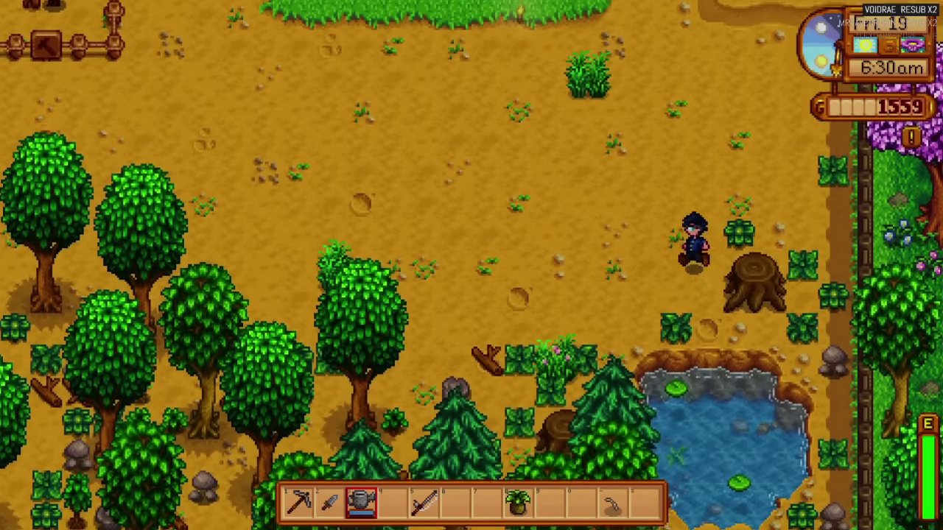
key("w")
key("a")
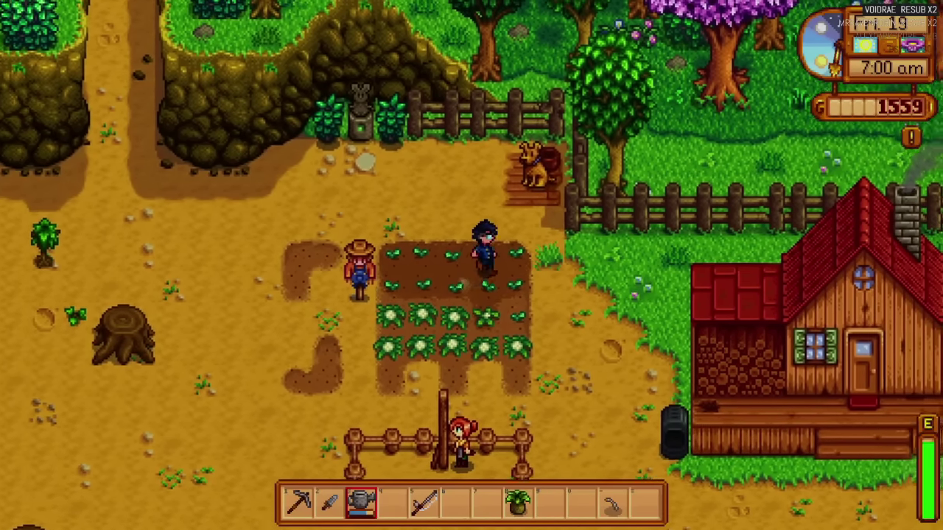
Step: Walk to the crops near the dog and water a crop
key("w")
key("d")
key("s")
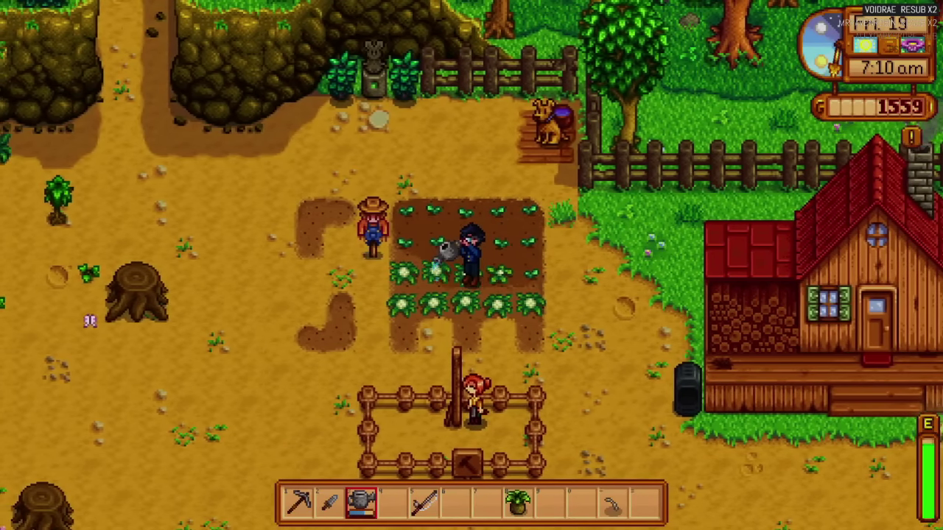
key("a")
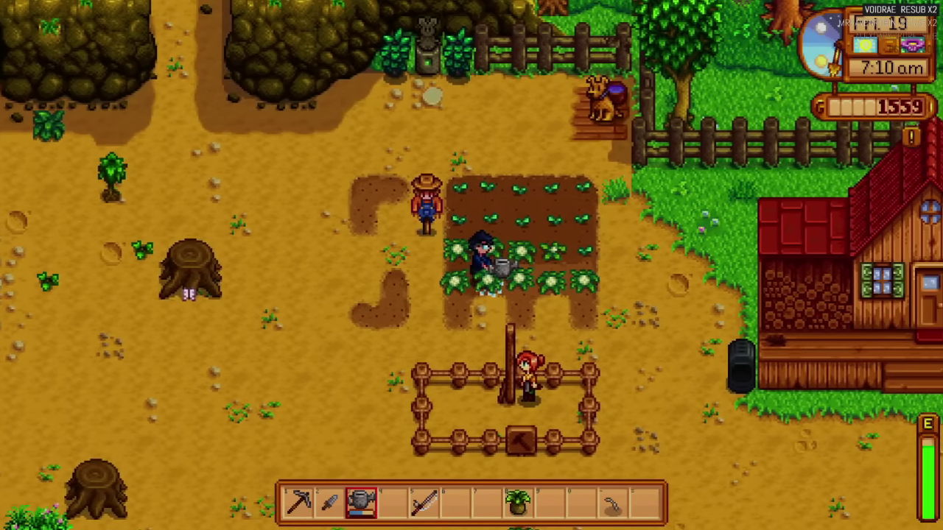
key("d")
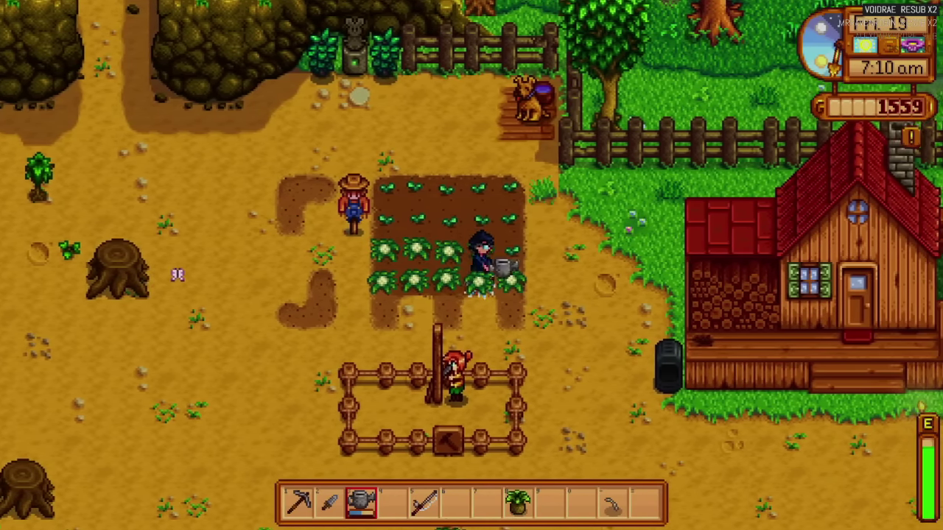
Step: Walk along the house to the mailbox and open Jodi's cauliflower letter
key("d")
key("s")
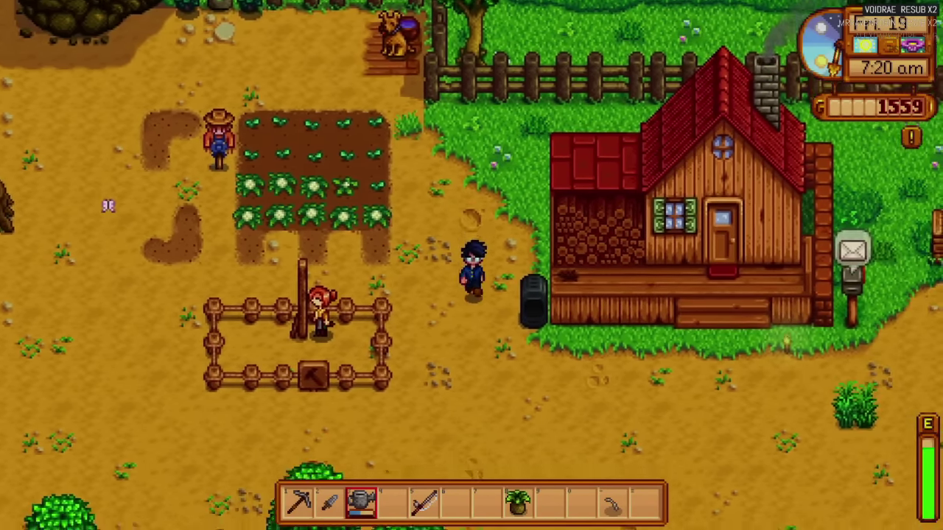
key("d")
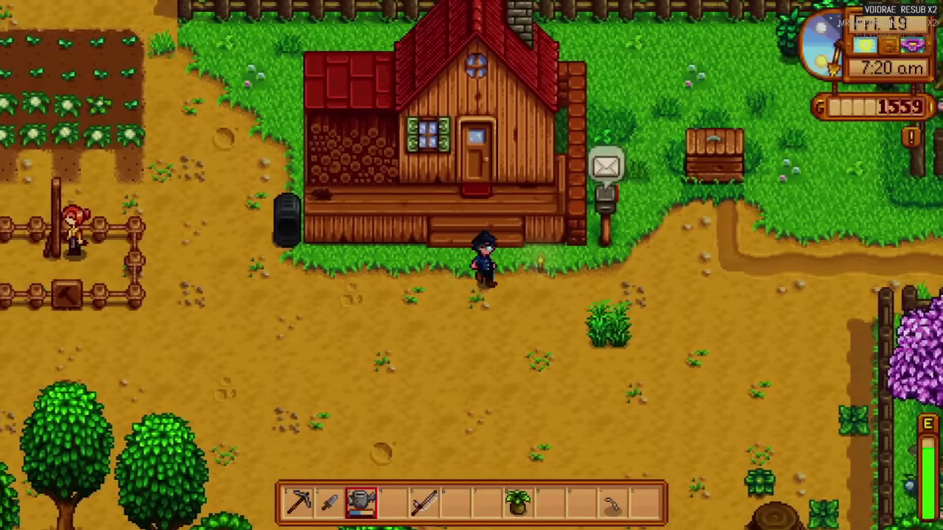
key("d")
key("w")
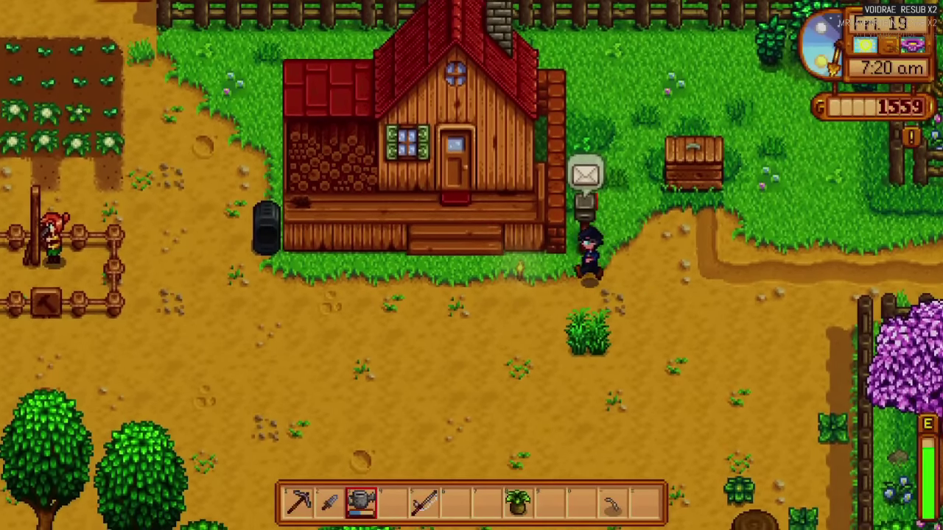
key("x")
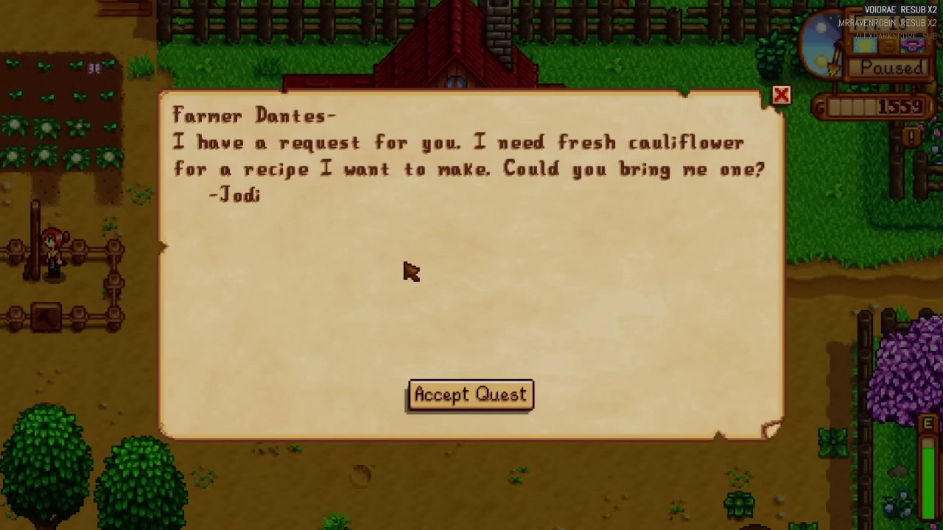
Step: Accept Jodi's fresh cauliflower quest and close her letter with the red X
left_click(480, 402)
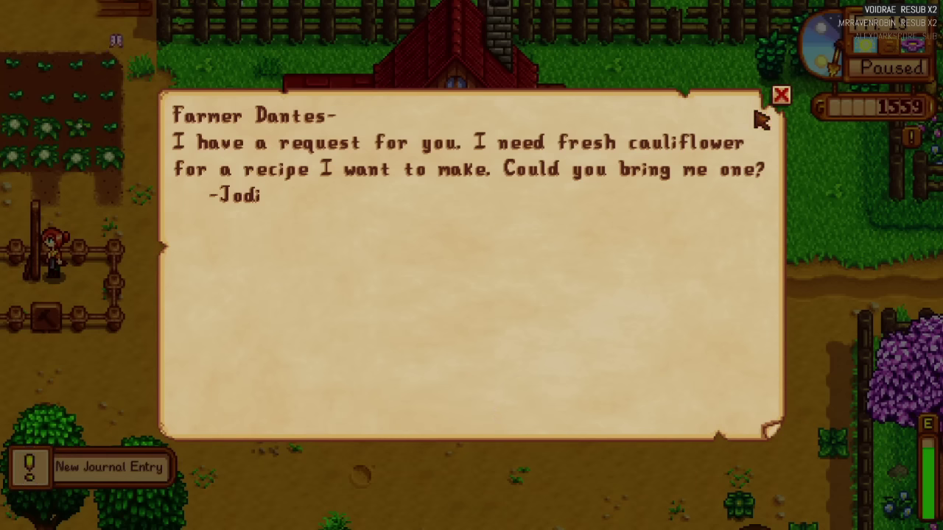
left_click(781, 96)
Step: Select the fishing rod, enter the farmhouse and walk right to the fireplace chest
key("a")
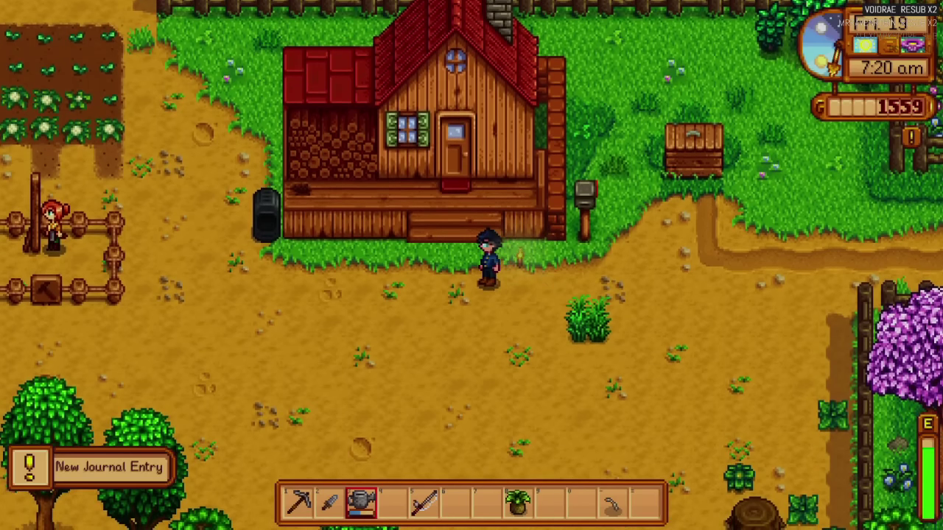
key("5")
key("d")
key("w")
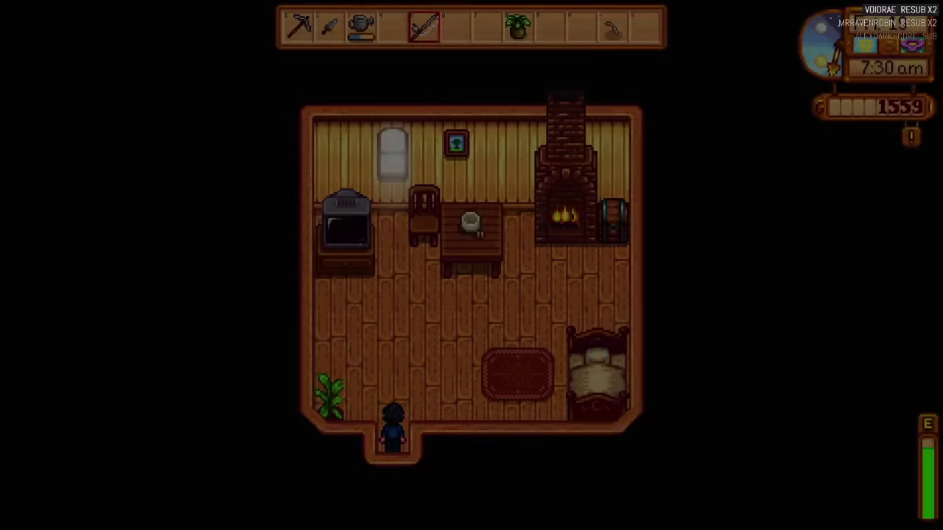
key("w")
key("d")
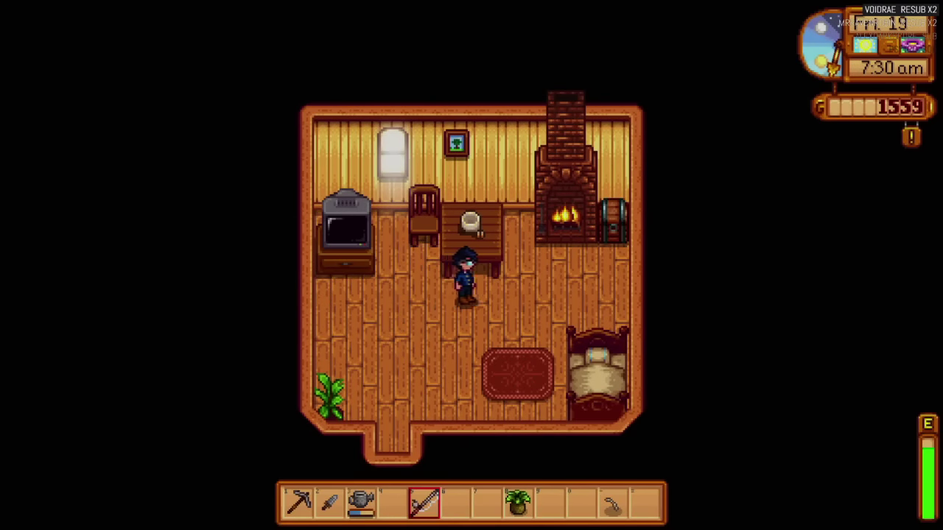
key("d")
Step: Put the watering can and fishing rod into the fireplace chest, taking out the salmonberry
key("w")
key("x")
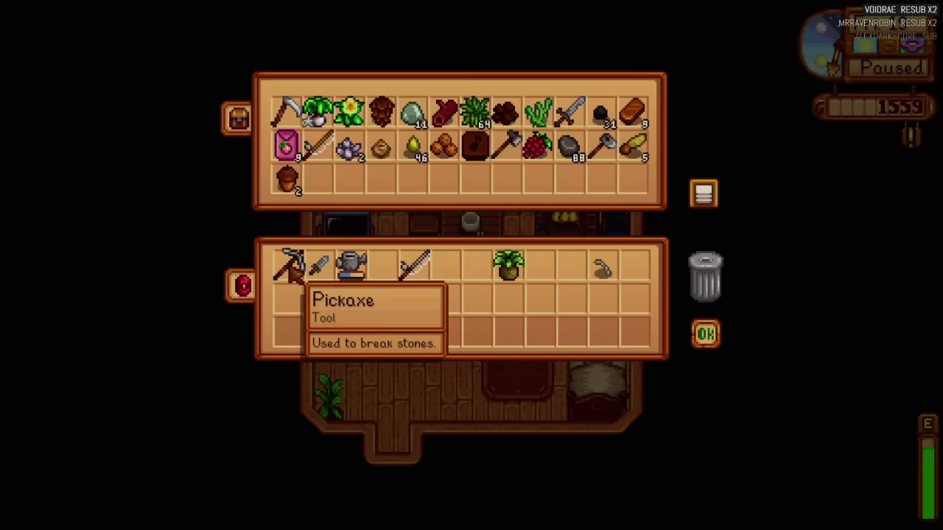
left_click(361, 270)
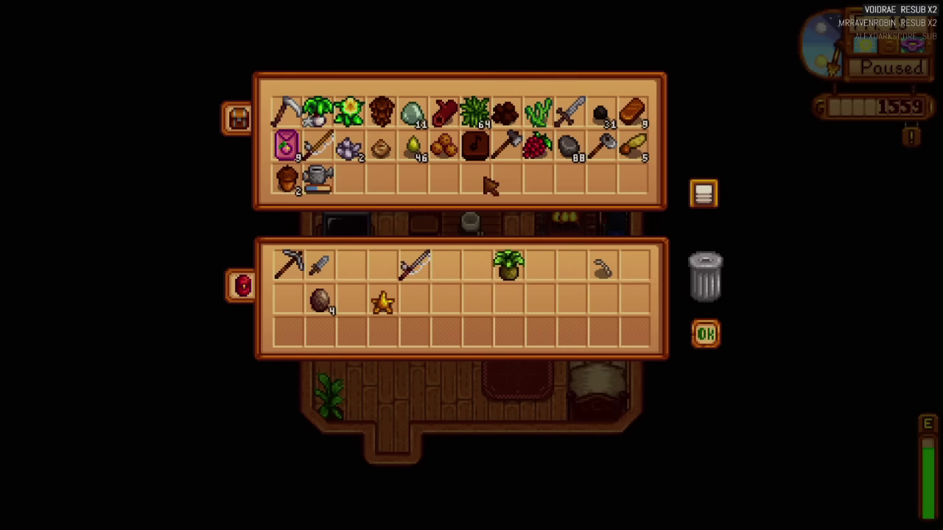
left_click(527, 165)
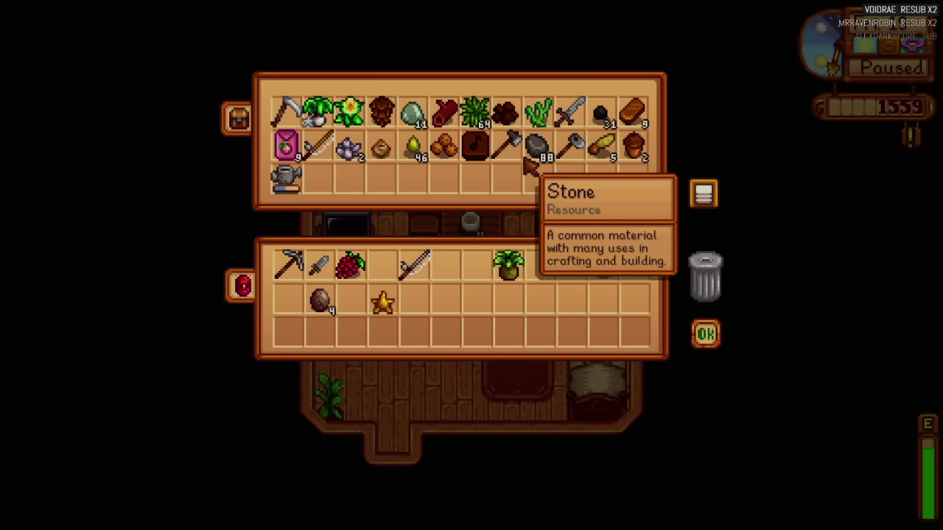
left_click(406, 269)
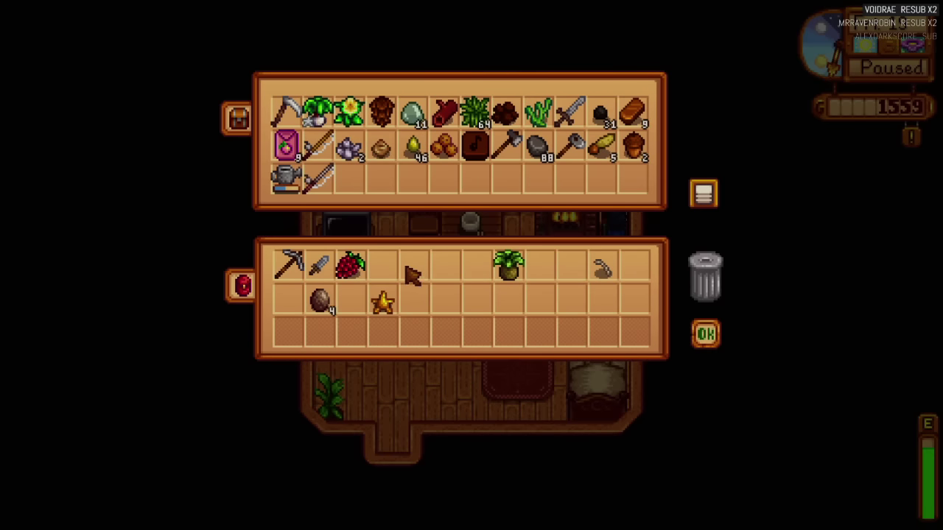
Step: Sort the chest and move the Wild Horseradish beside the salmonberry
left_click(704, 195)
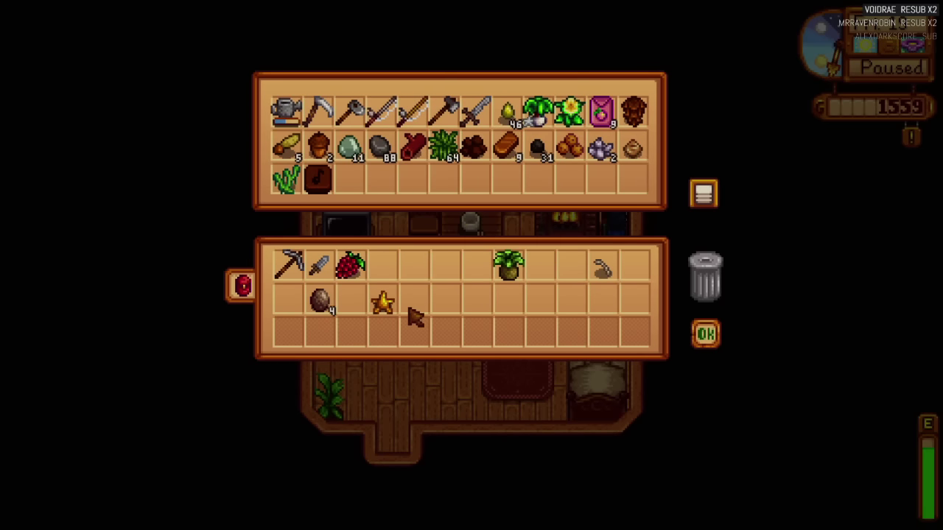
left_click(517, 271)
left_click(362, 178)
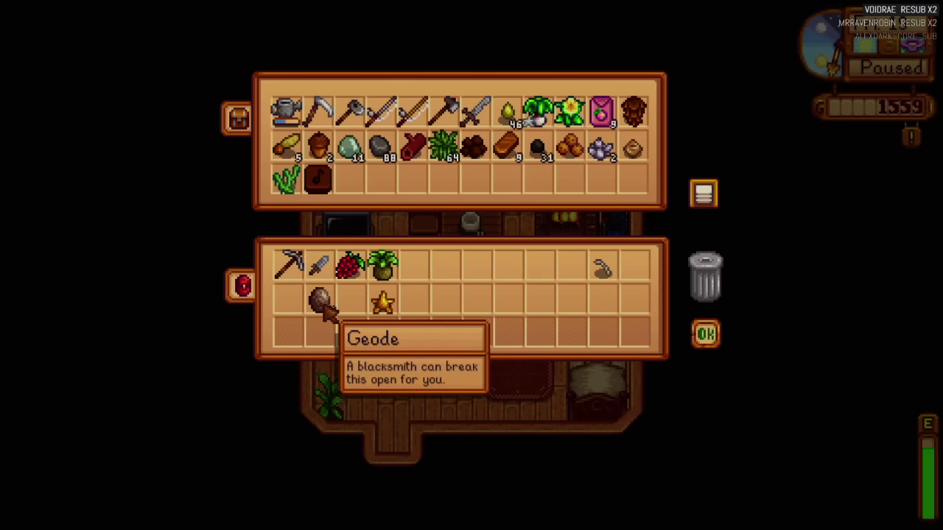
Step: Close the chest, leave the farmhouse and head east off the farm with the scythe equipped
key("e")
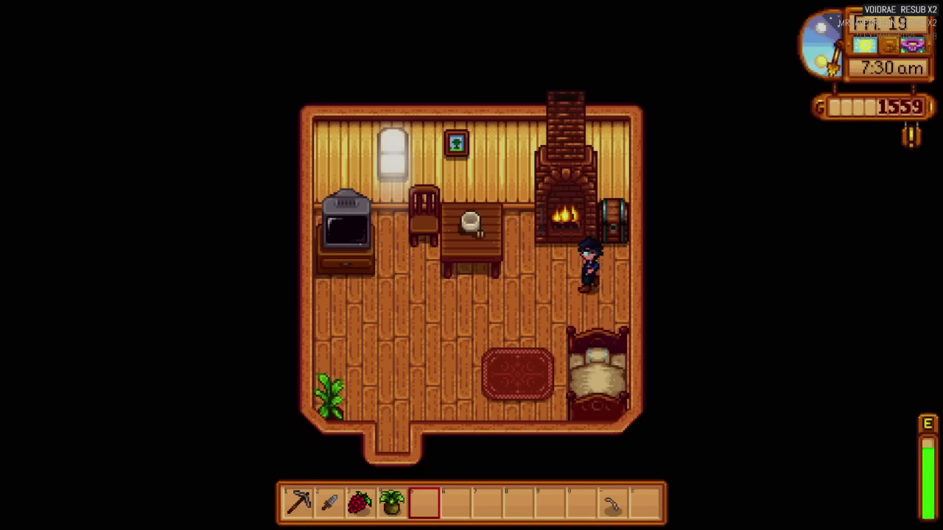
key("a")
key("s")
key("s")
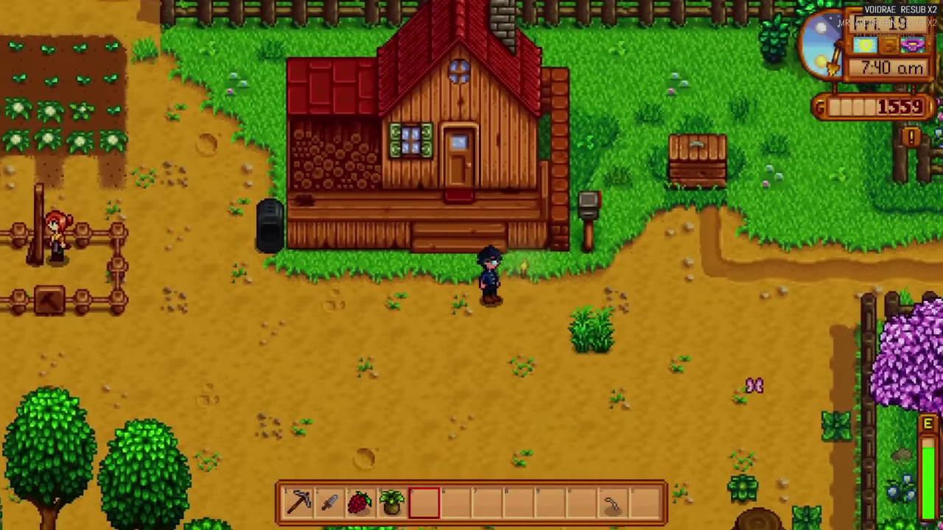
key("d")
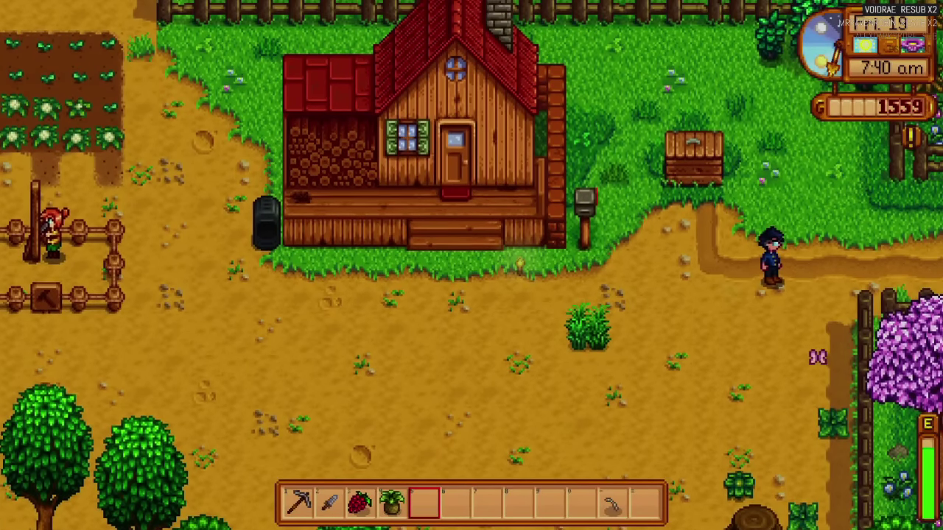
key("d")
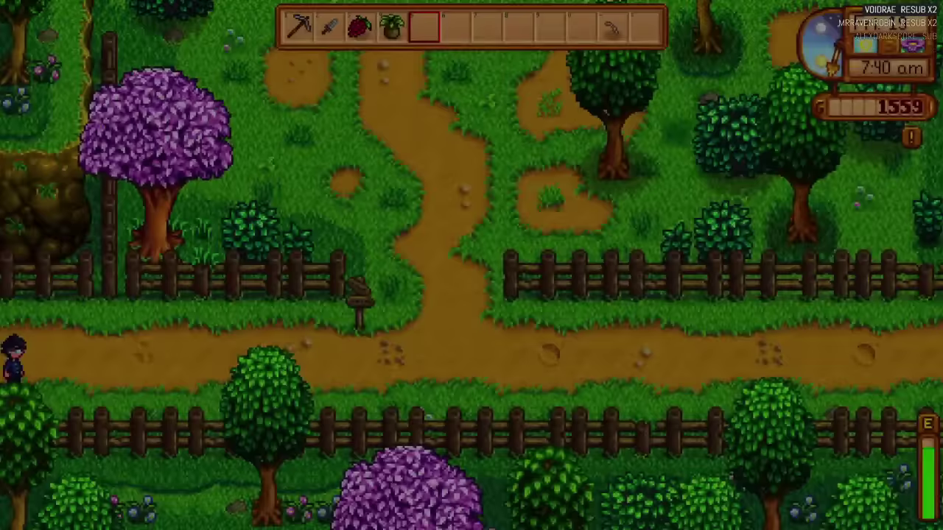
key("d")
key("2")
Step: Walk east into Pelican Town and south-east across the square past the Saloon
key("d")
key("d")
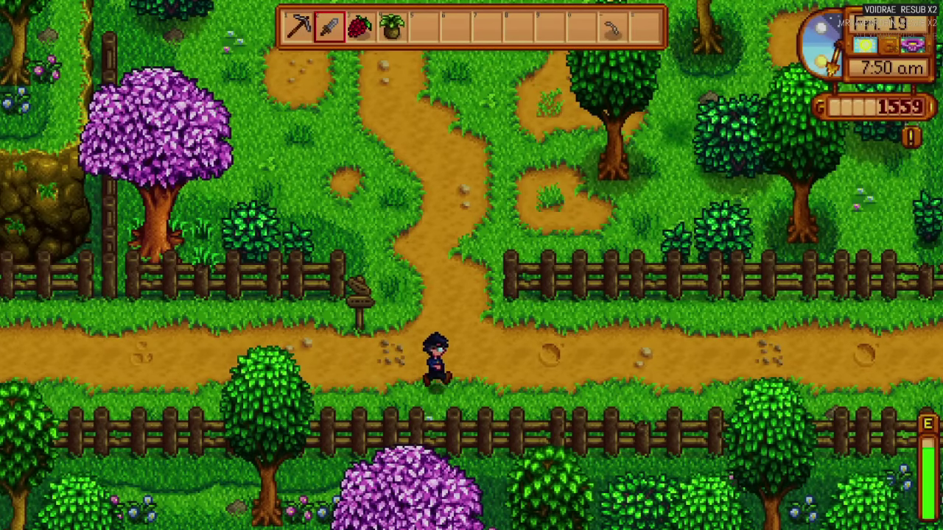
key("d")
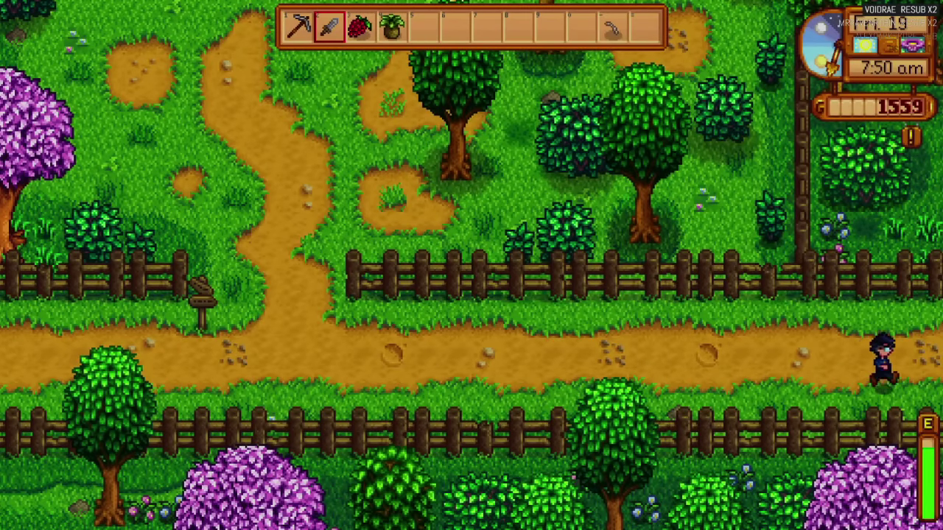
key("d")
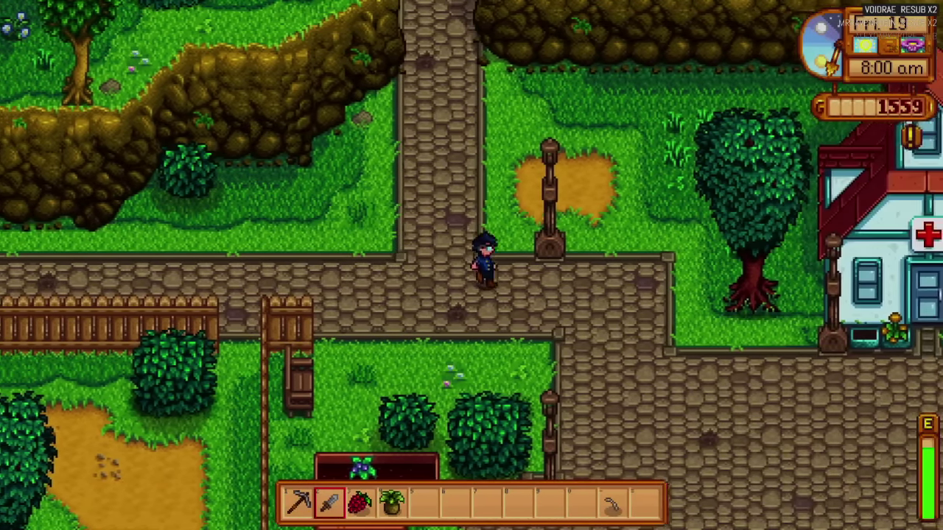
key("d")
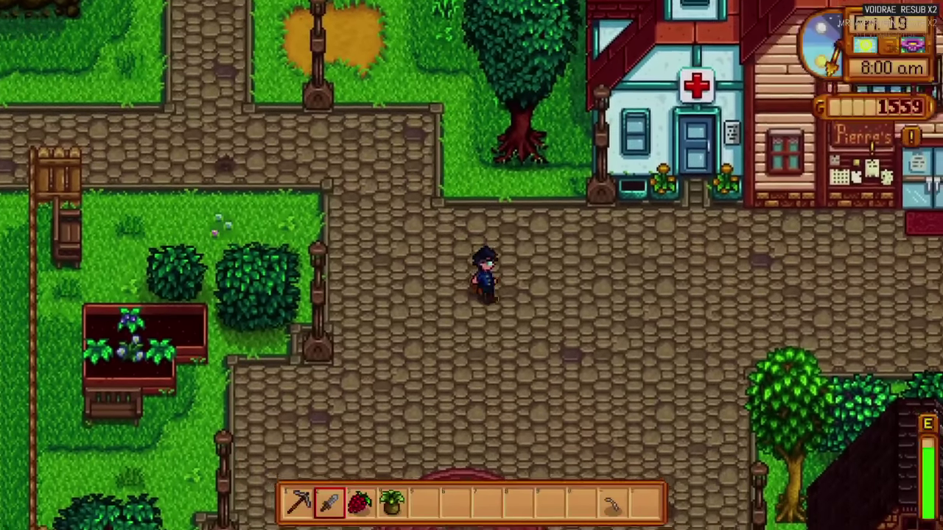
key("s")
key("d")
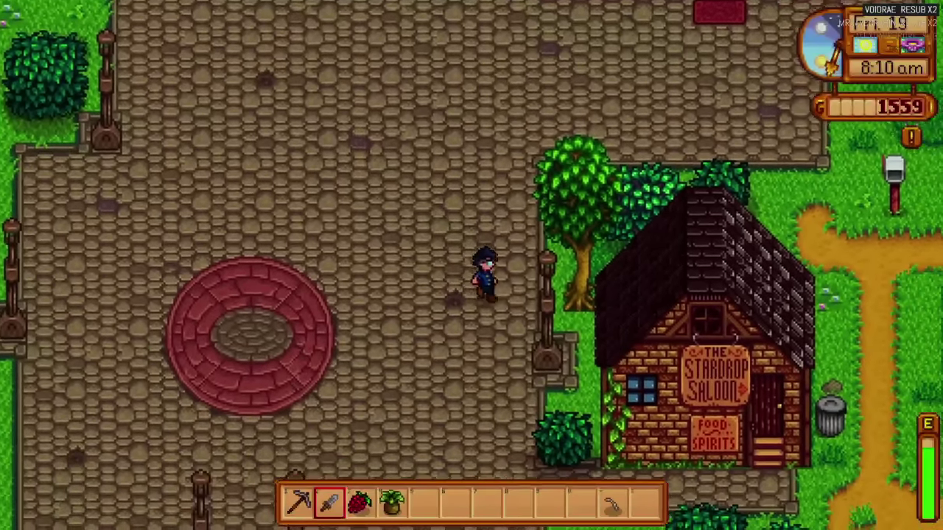
key("s")
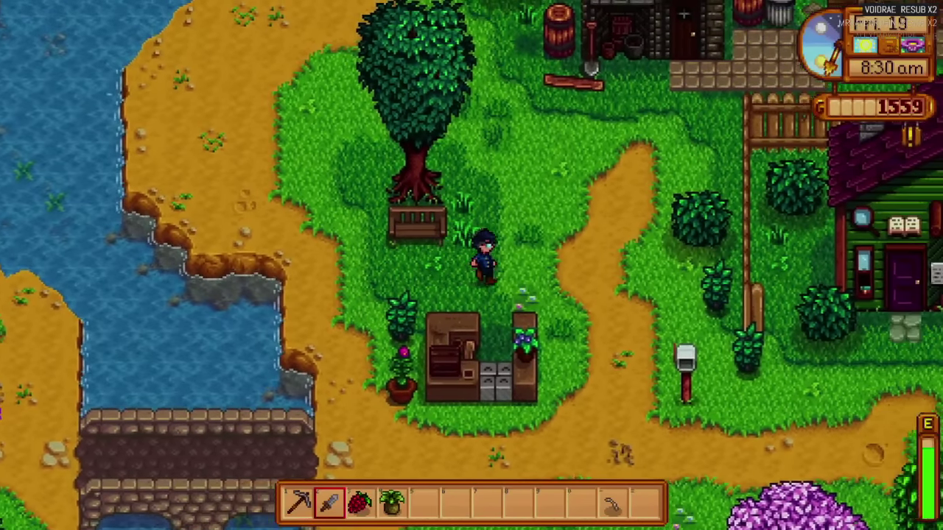
Step: Try the blacksmith door and dismiss the 'It's locked' message
key("w")
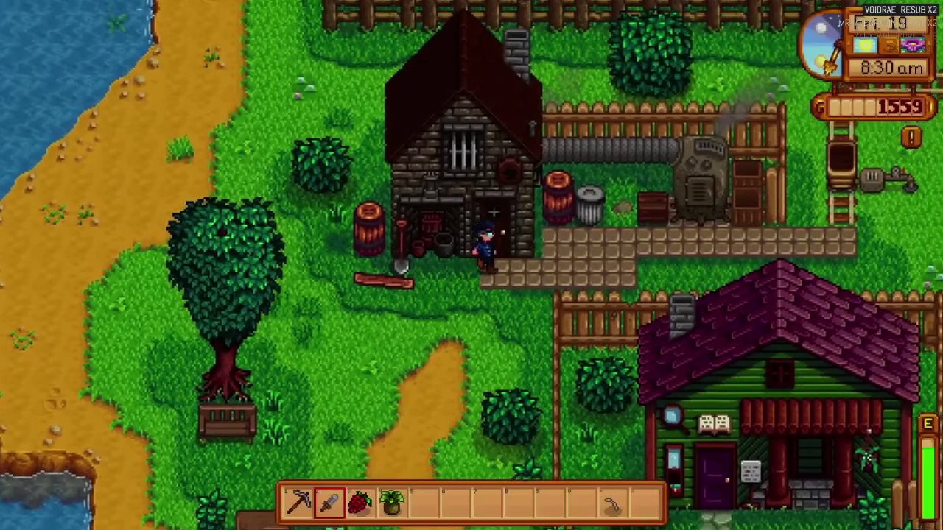
key("t")
key("s")
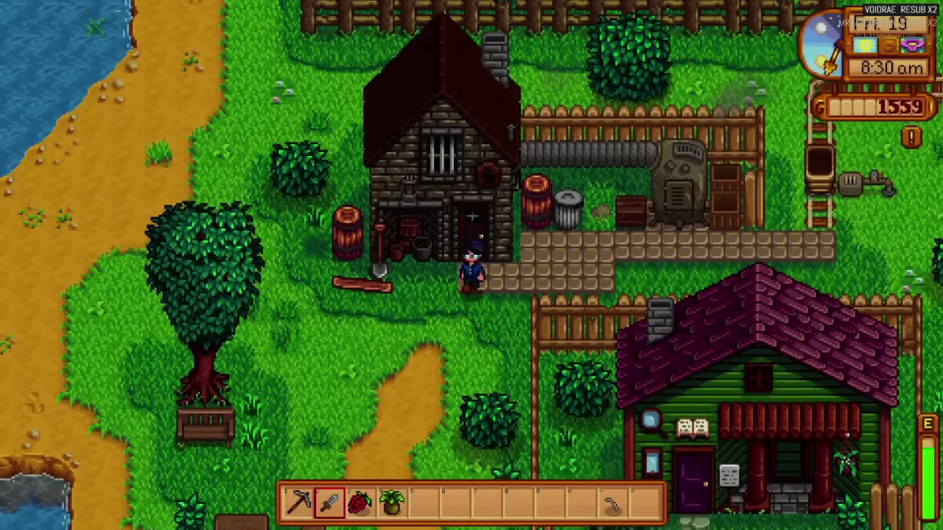
Step: Walk up-left toward the river and open the Skills page
key("s")
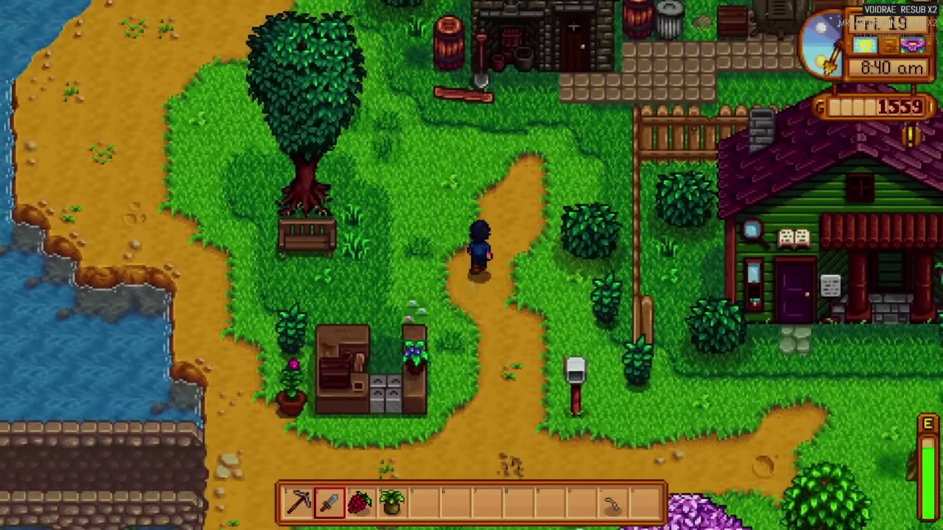
key("w")
key("a")
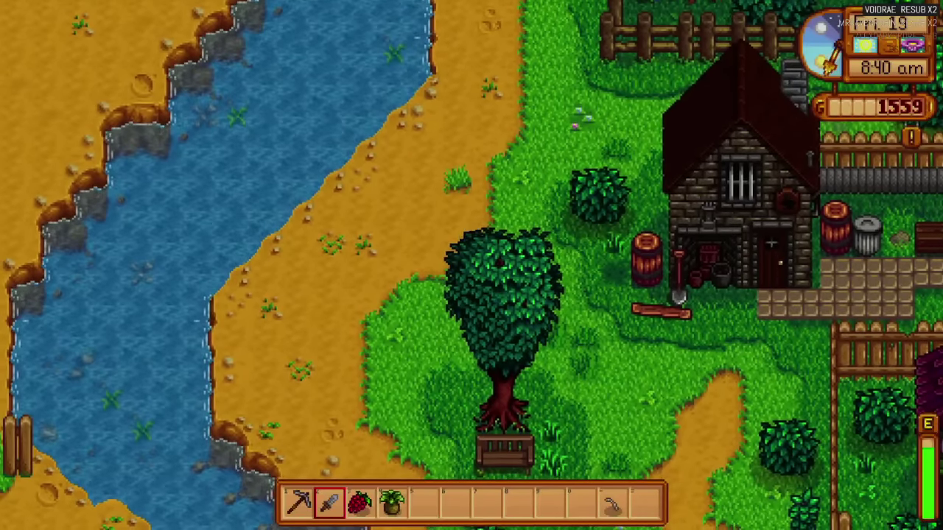
key("e")
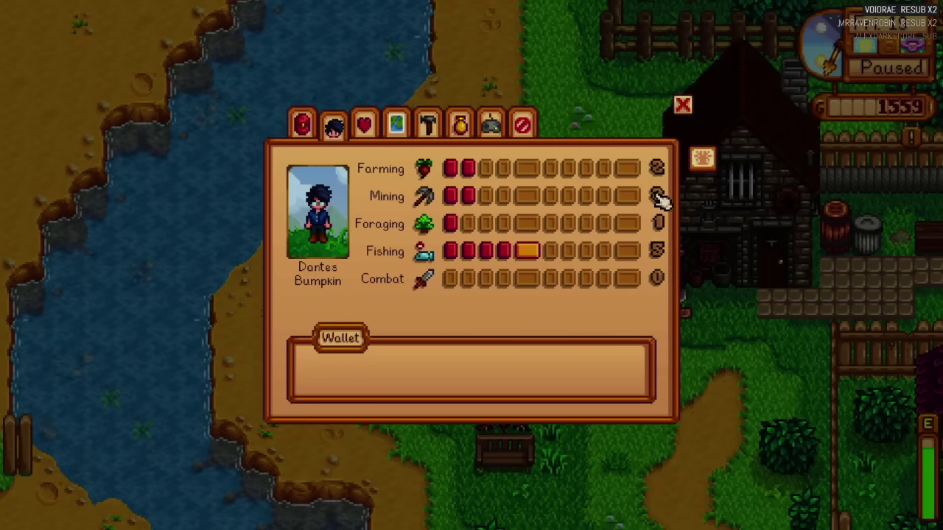
Step: Close the skills page, wander by the river, then enter Clint's blacksmith at 9:00 am
key("e")
key("a")
key("w")
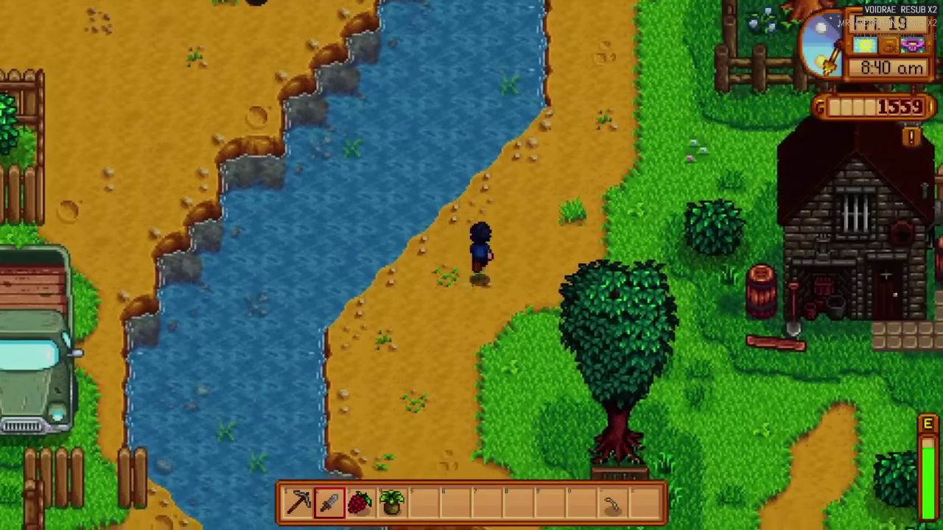
key("a")
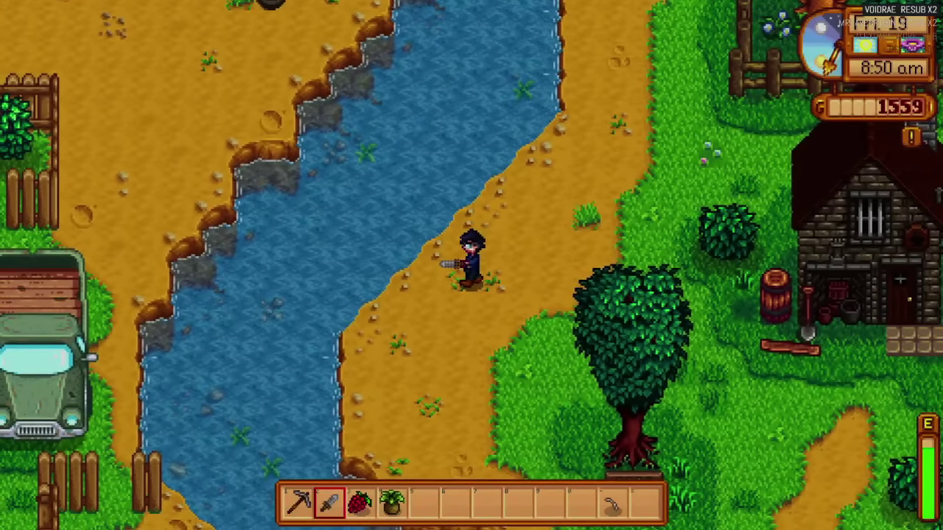
key("a")
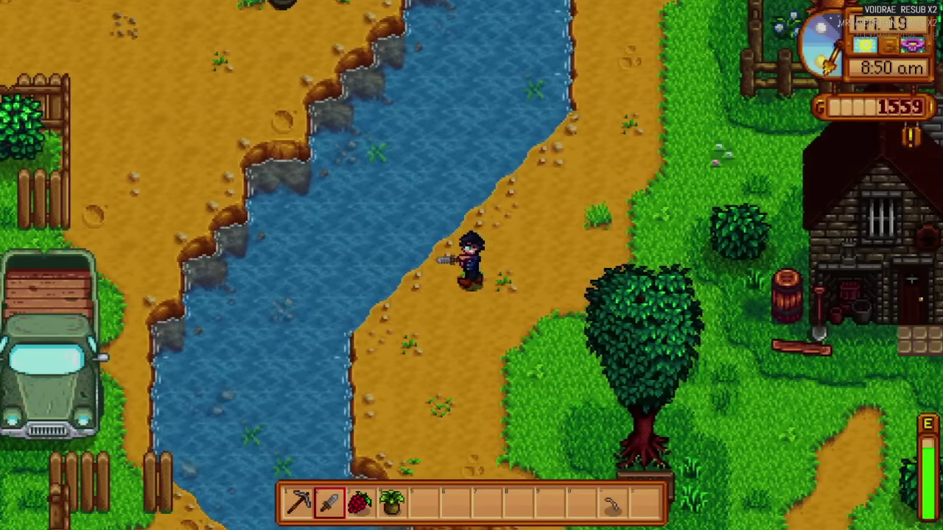
key("s")
key("d")
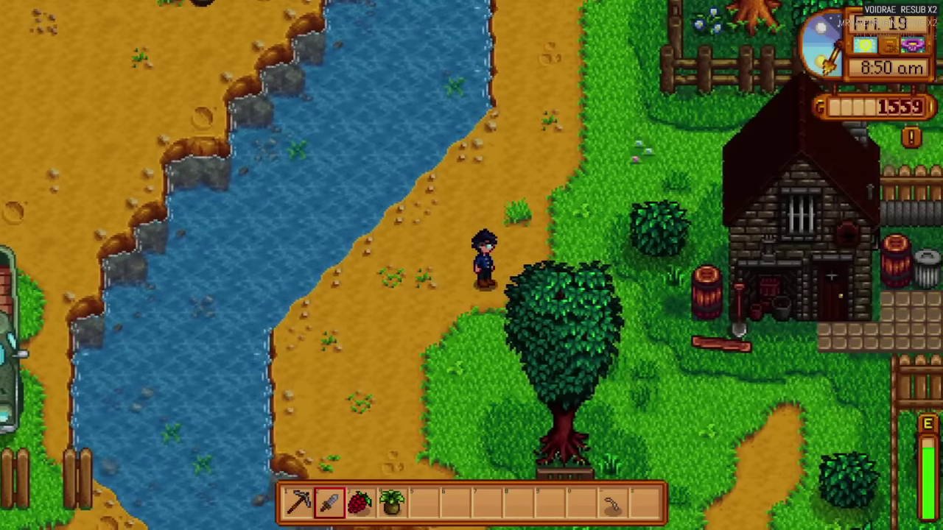
key("w")
key("d")
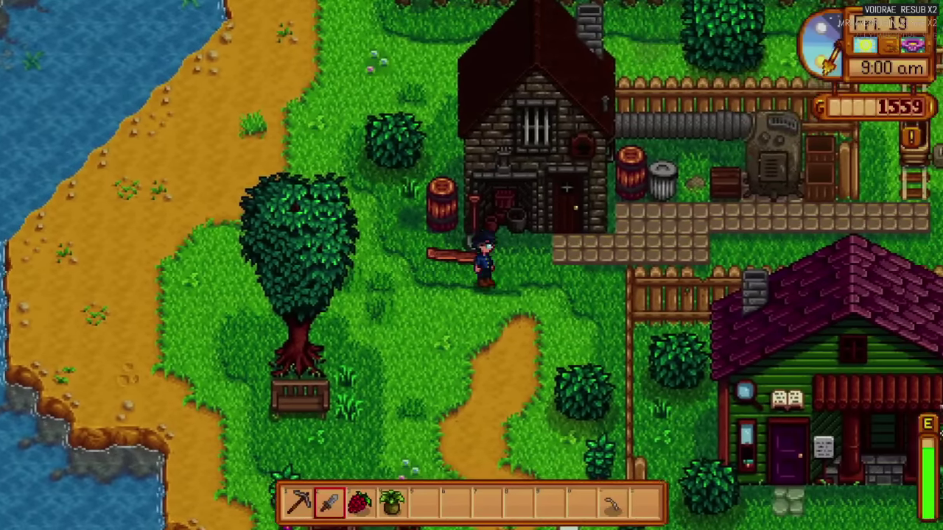
key("w")
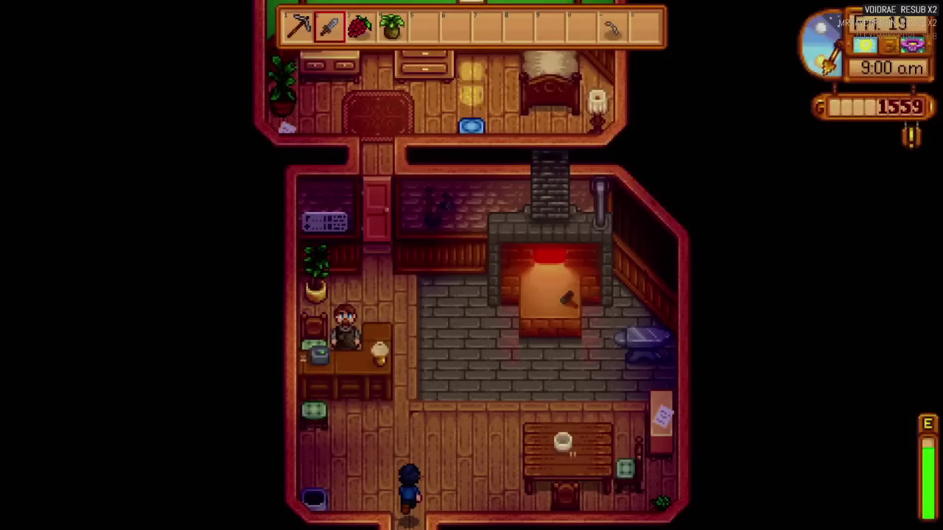
Step: Have Clint process geodes into Jagoite, Stone, Limestone and an Earth Crystal
key("w")
key("a")
key("x")
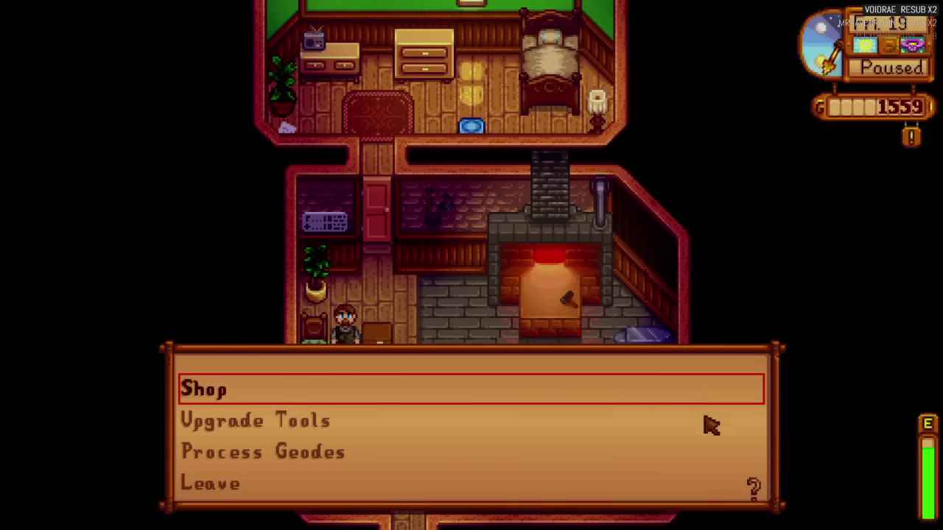
left_click(693, 453)
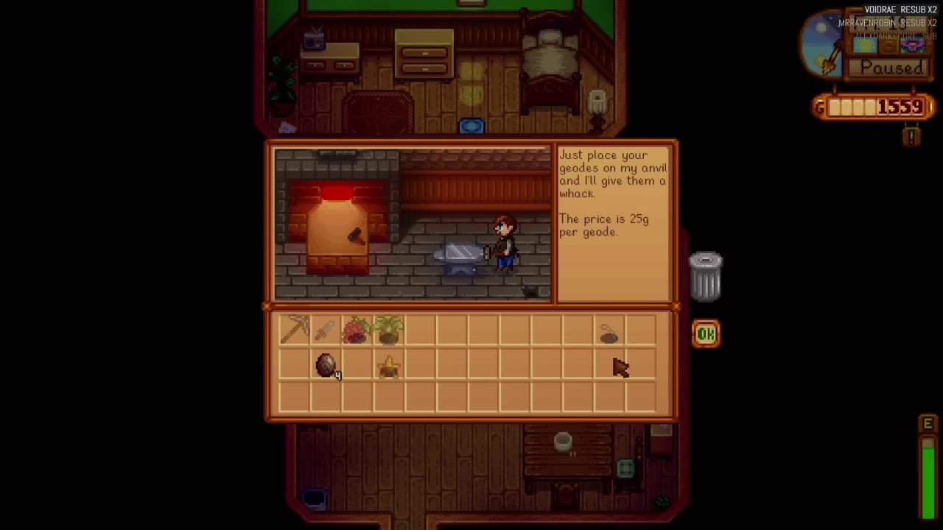
left_click(325, 364)
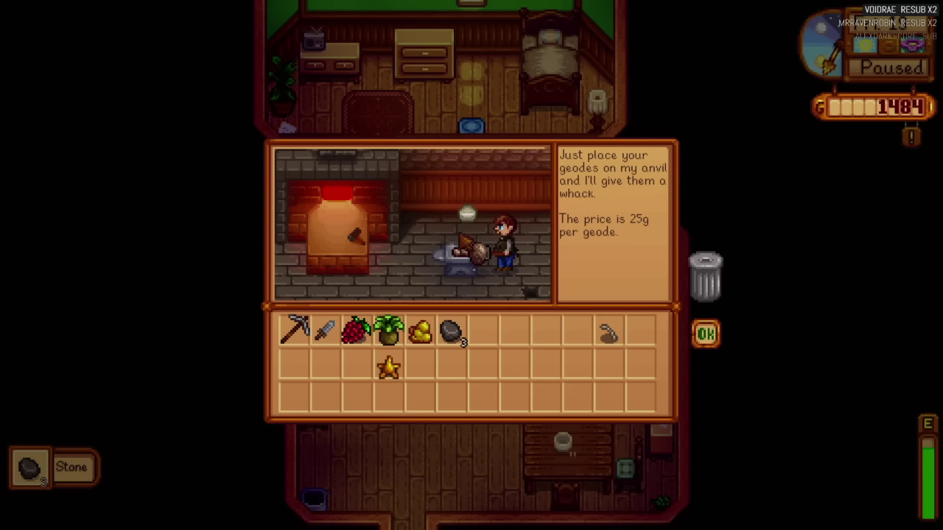
left_click(450, 330)
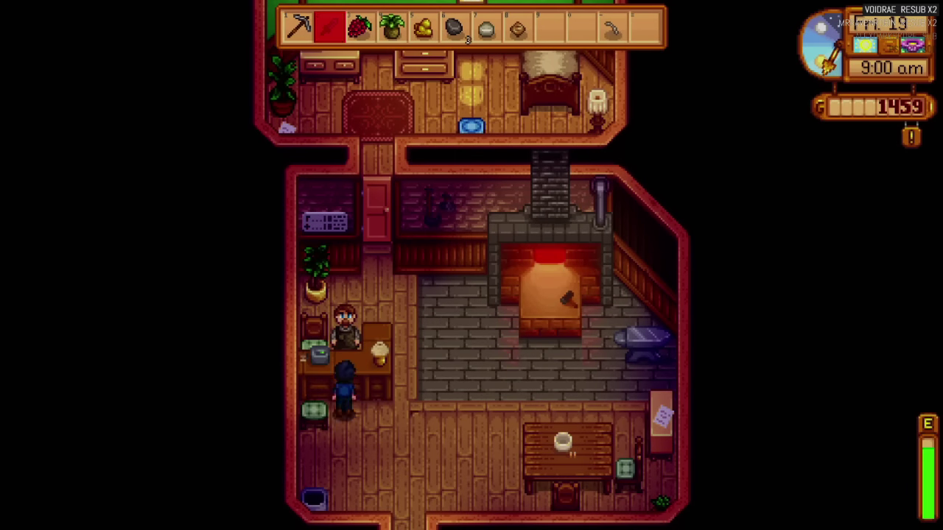
key("w")
key("x")
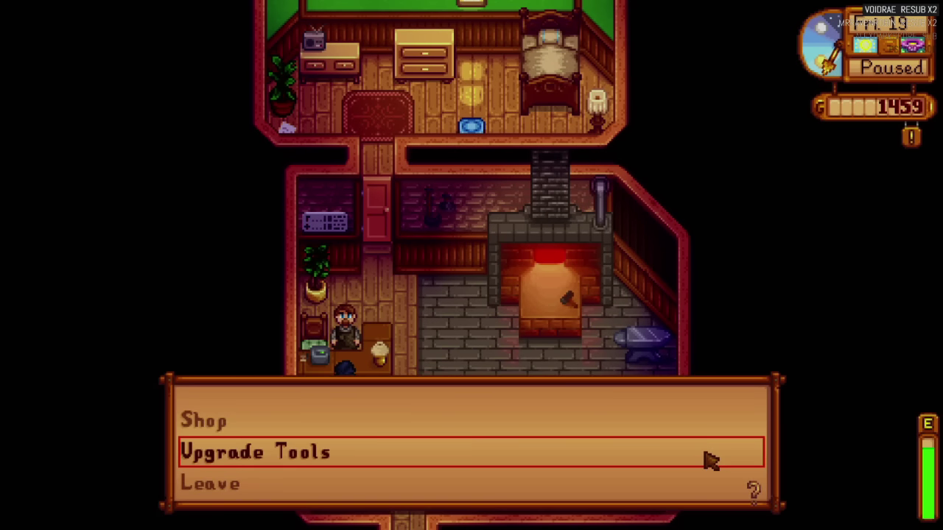
left_click(710, 462)
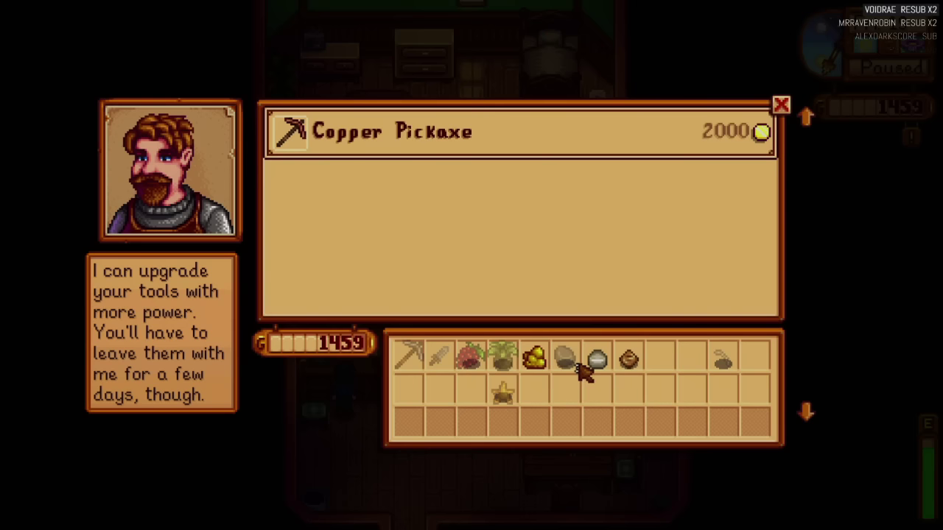
key("Escape")
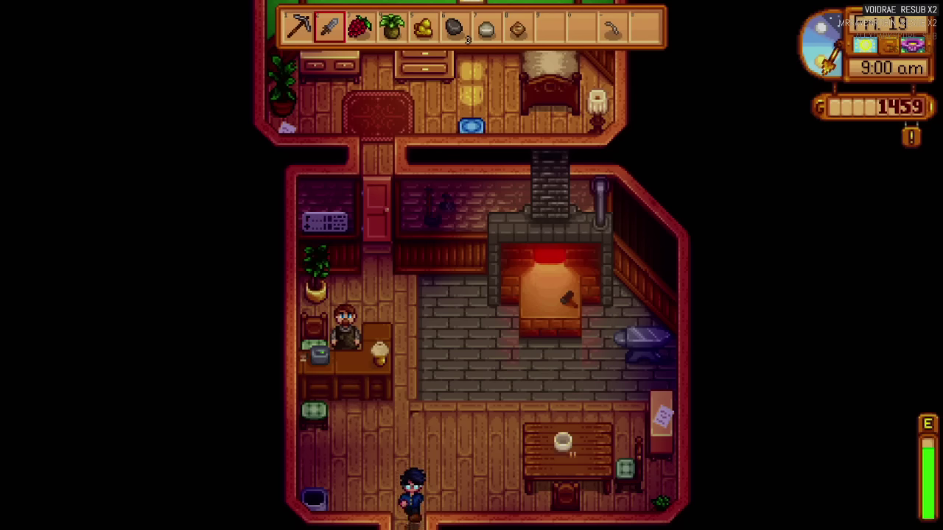
Step: Walk from the blacksmith down past the tree and into the museum
key("s")
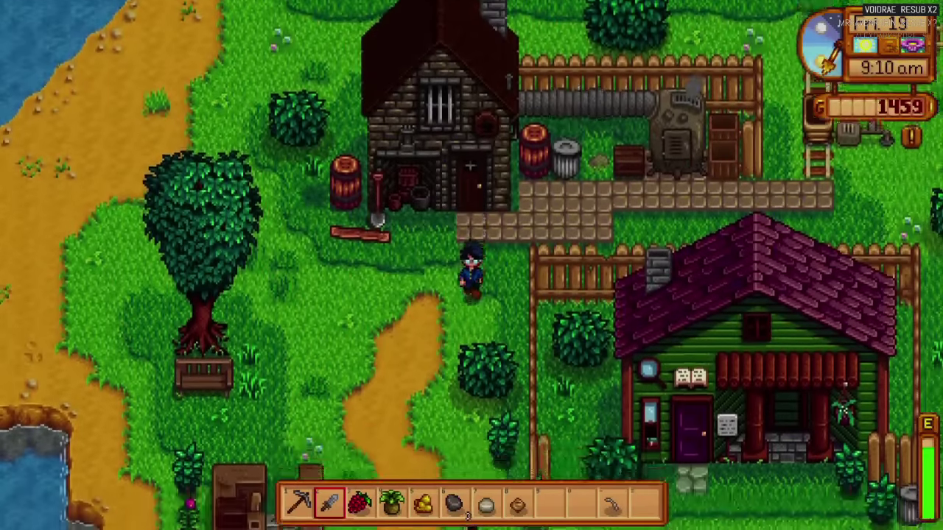
key("a")
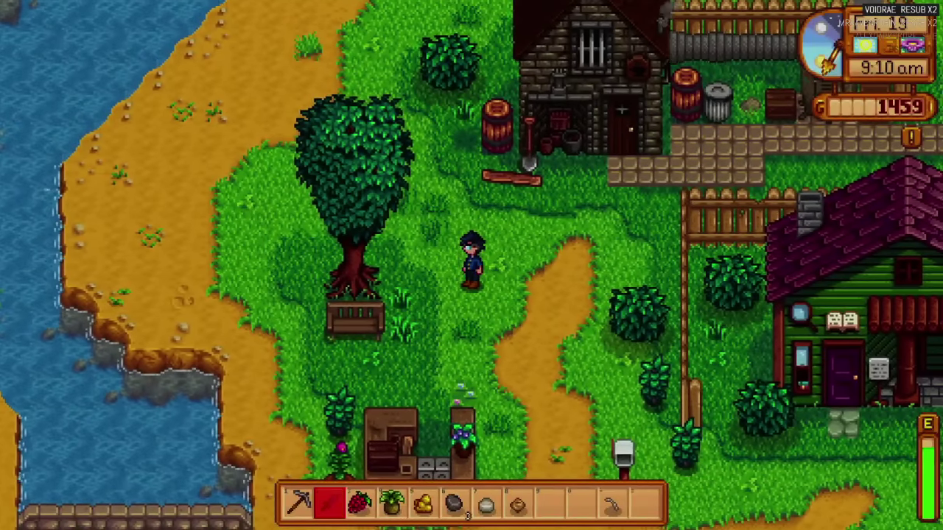
key("w")
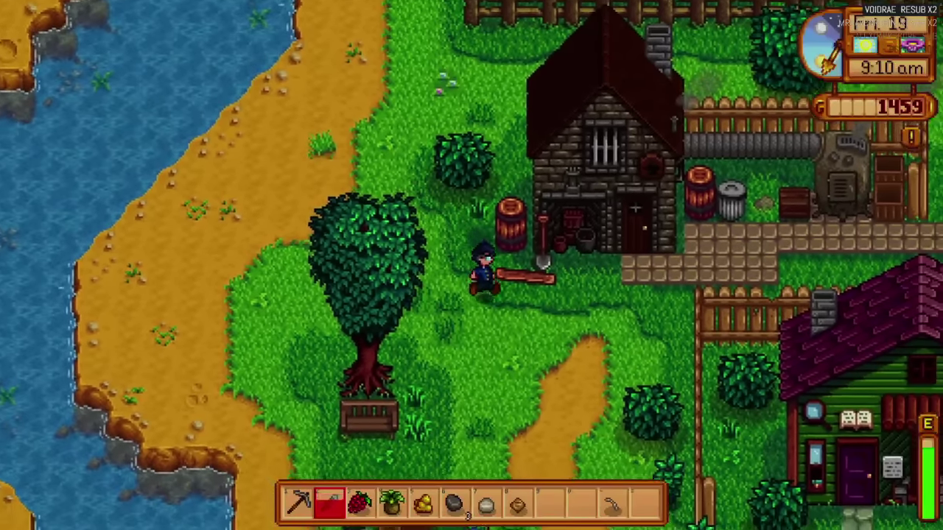
key("s")
key("d")
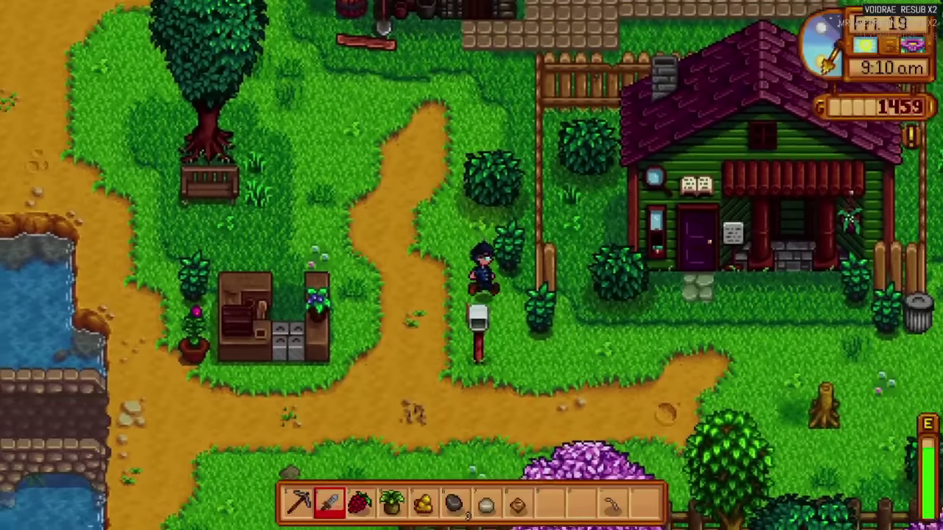
key("d")
key("w")
key("w")
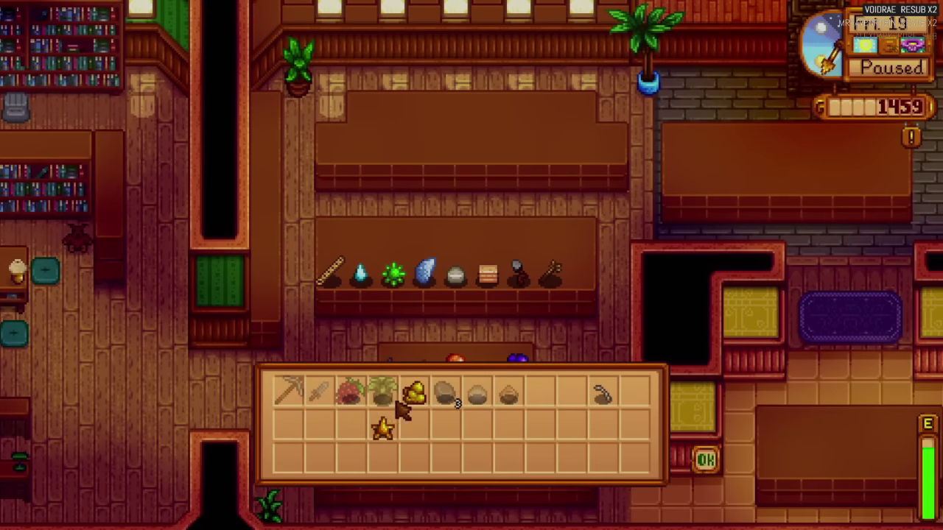
Step: Place the gold item on a museum shelf, then back out with the star item
left_click(410, 392)
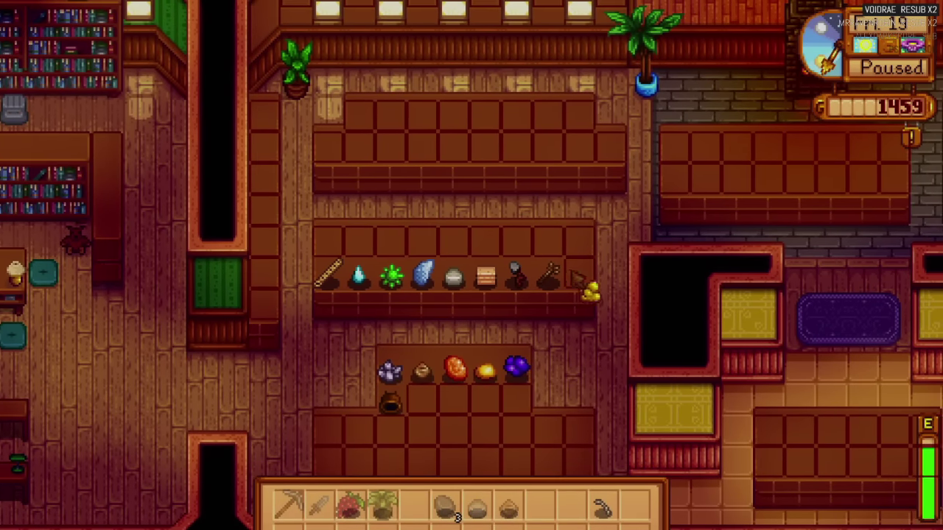
left_click(579, 279)
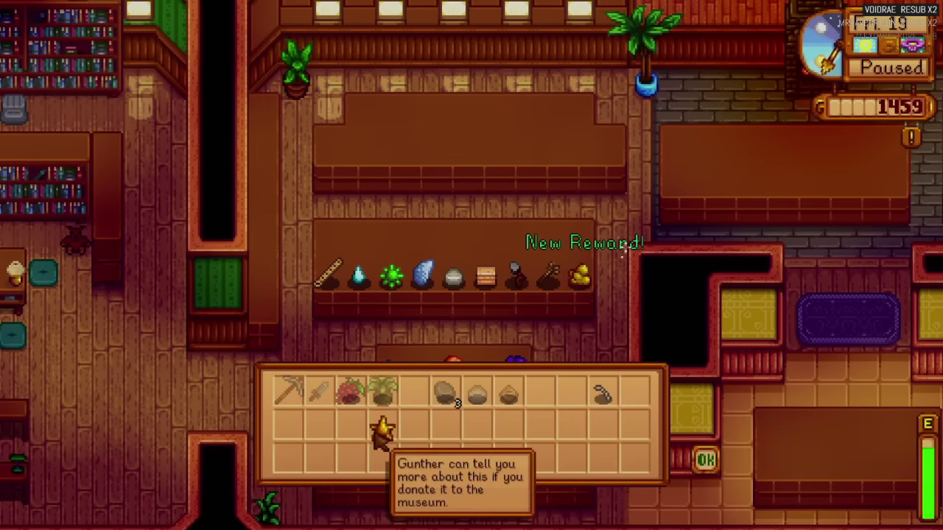
left_click(382, 431)
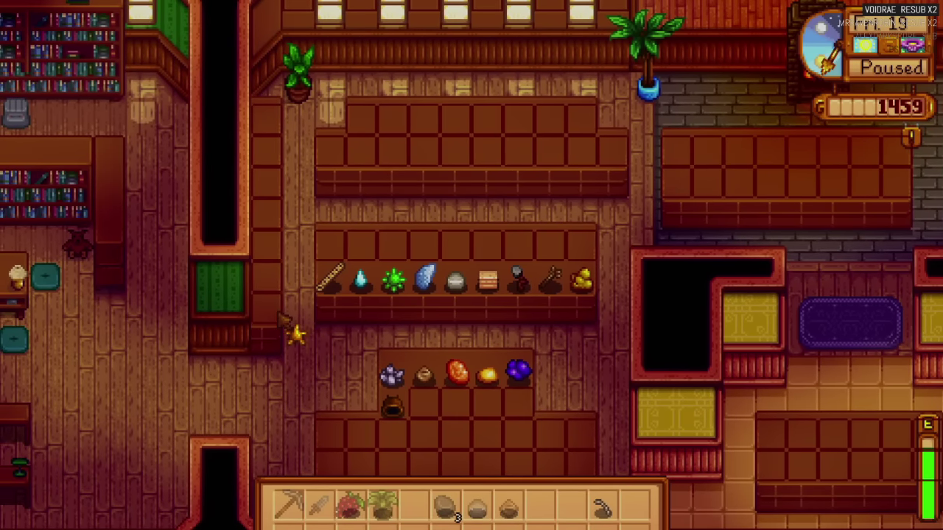
key("Escape")
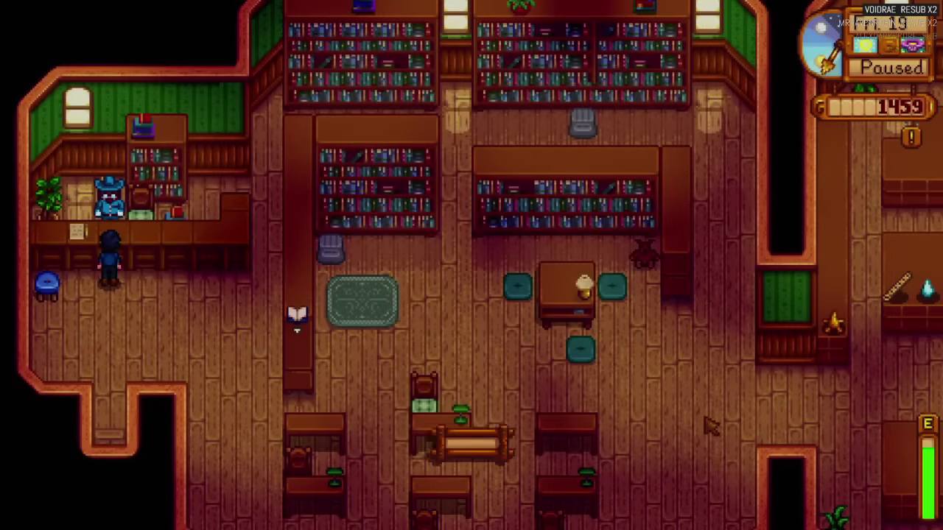
Step: Donate the star-shaped artifact through Gunther and collect the Standing Geode reward
key("x")
left_click(709, 423)
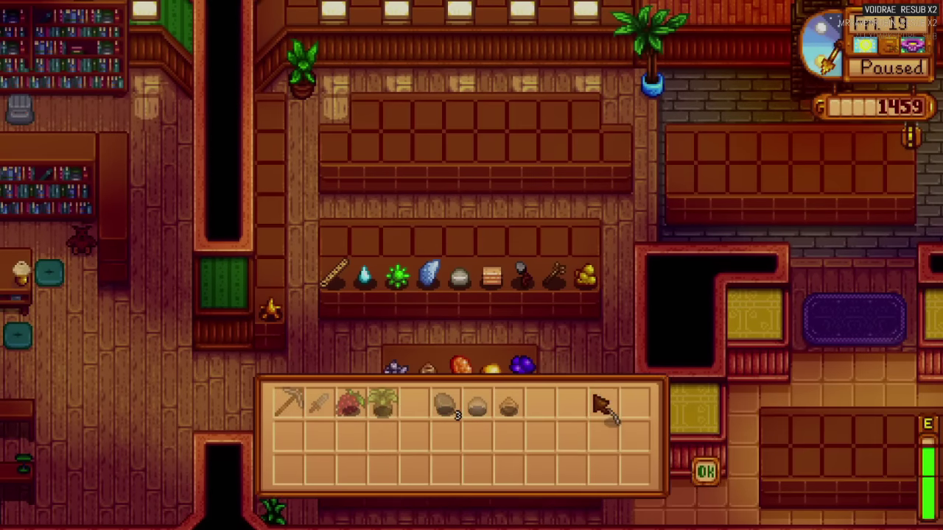
left_click(601, 405)
left_click(404, 402)
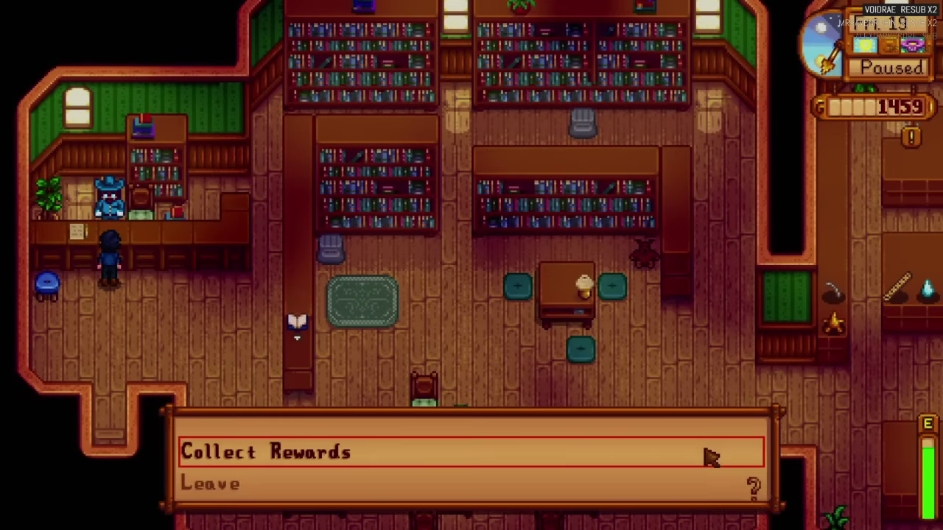
left_click(707, 457)
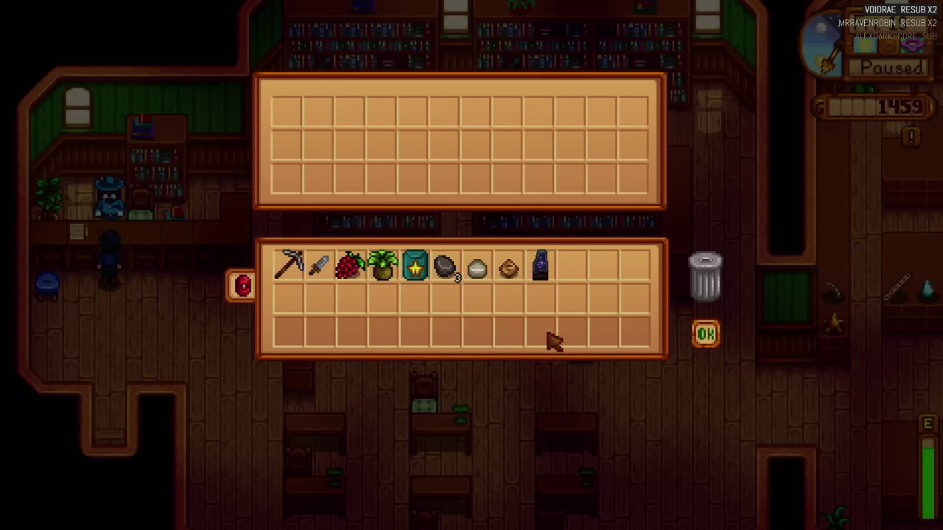
left_click(705, 333)
Step: Exit the museum past the mailbox and walk north along the river past Clint's shop
key("s")
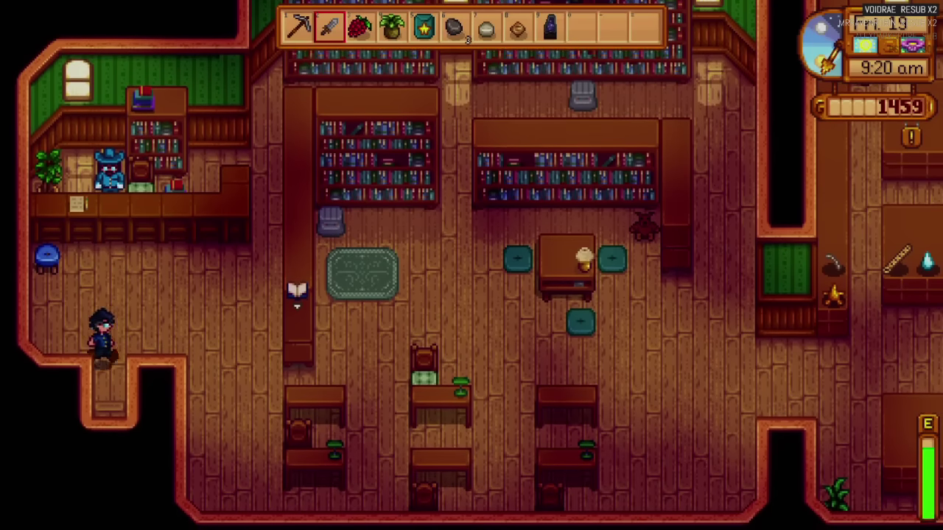
key("a")
key("w")
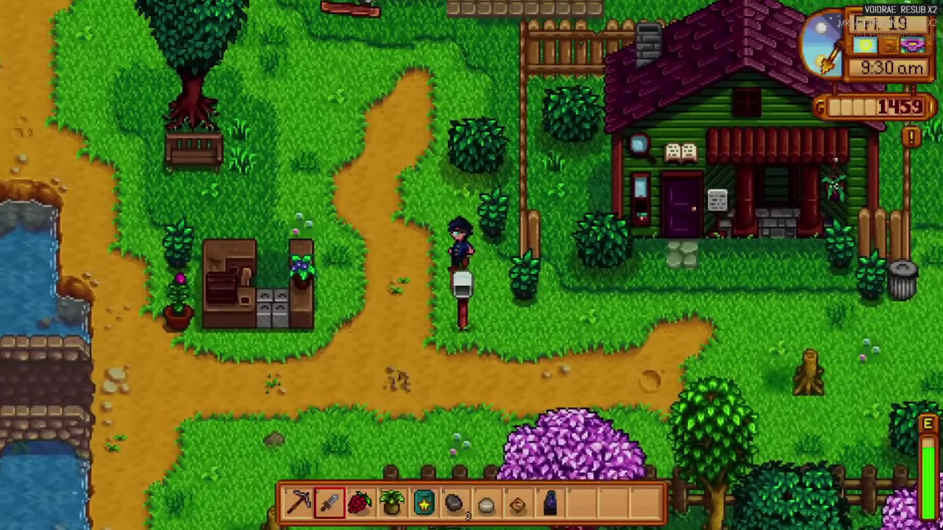
key("a")
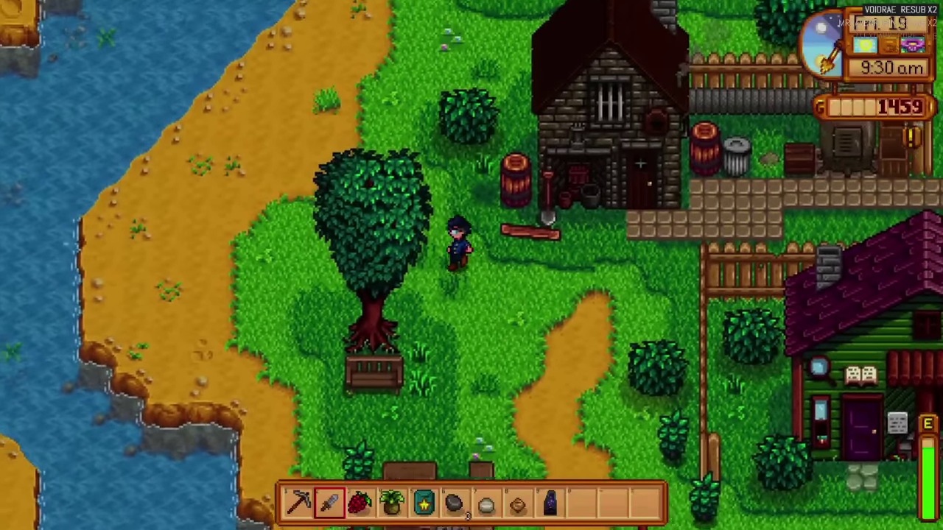
key("w")
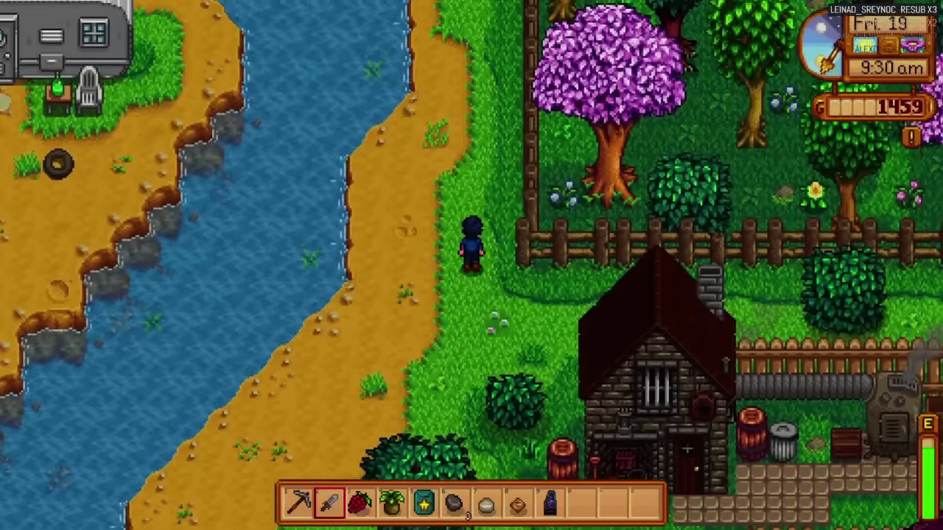